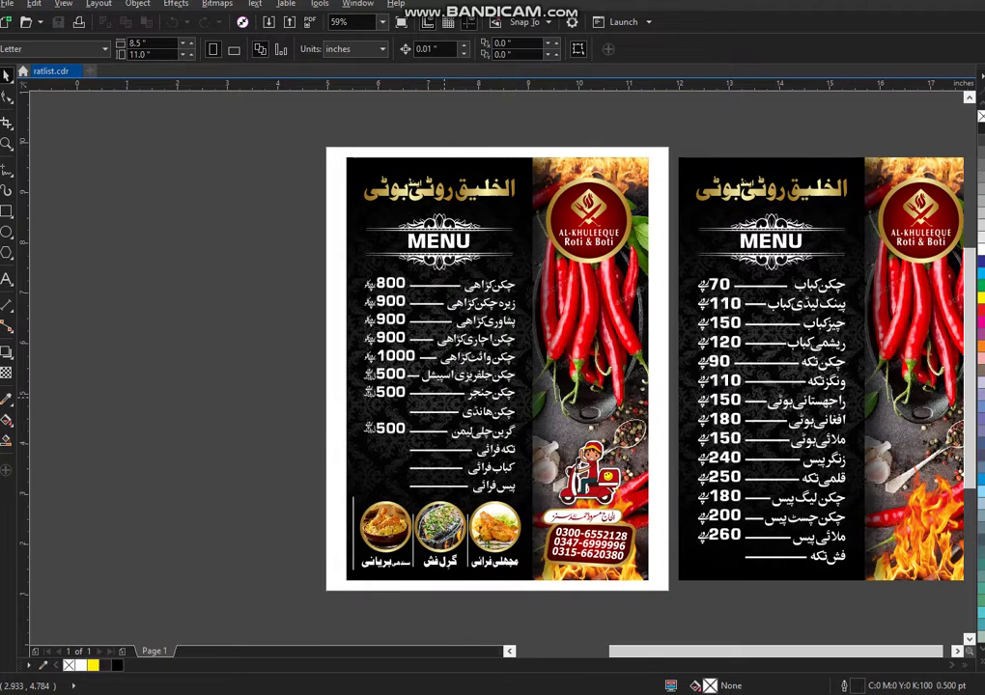
# Move the gold Urdu title off the second menu card to the empty area above it.
pyautogui.press('F4')
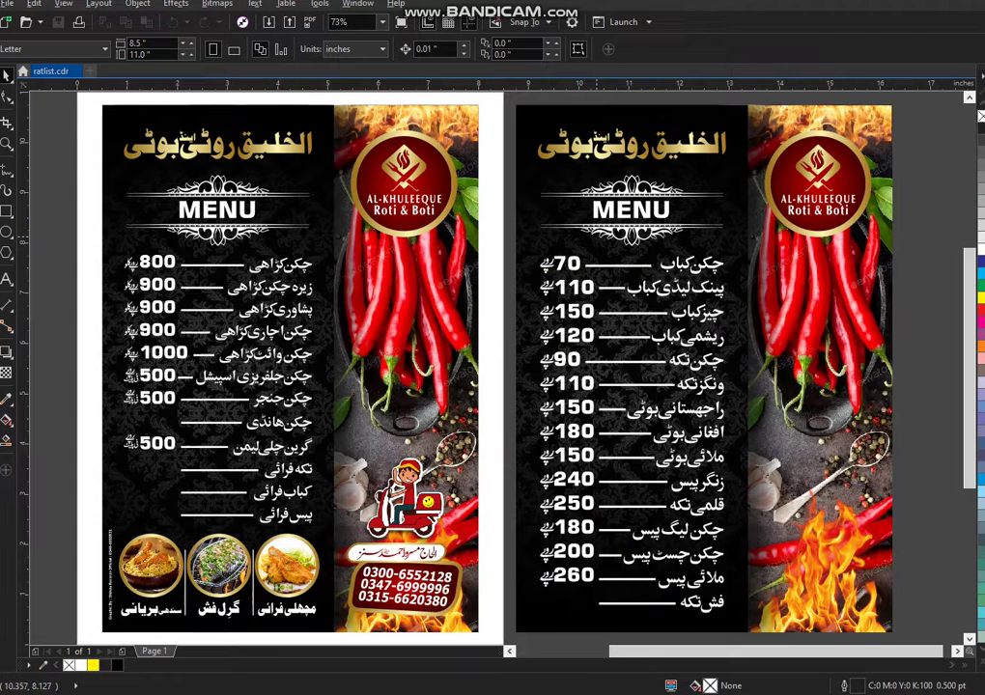
pyautogui.click(618, 142)
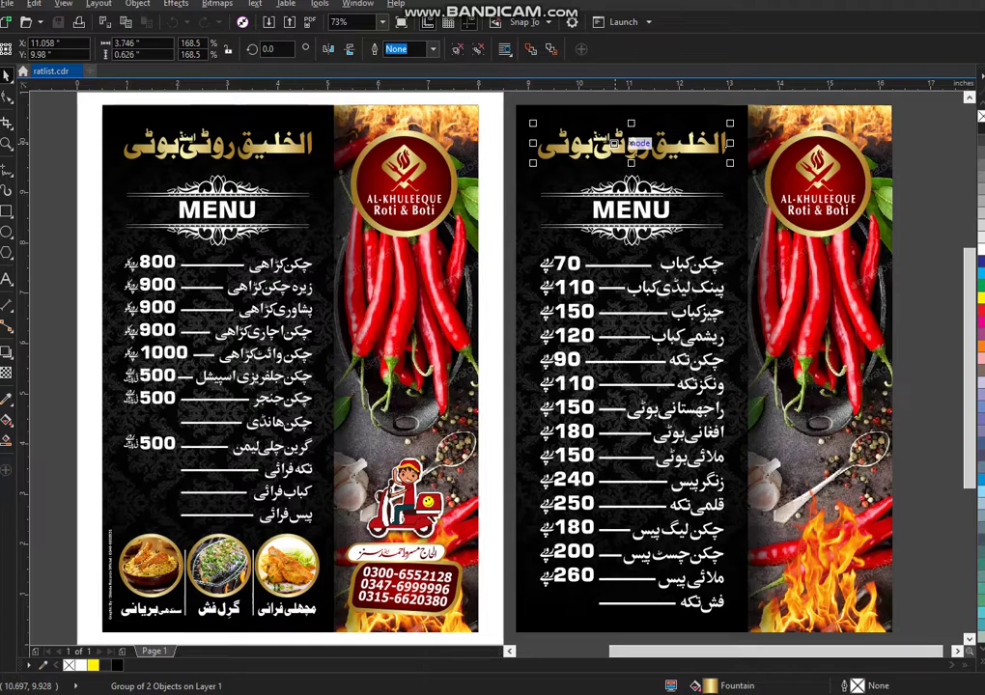
pyautogui.moveTo(914, 254); pyautogui.dragTo(470, 95)
pyautogui.moveTo(571, 388); pyautogui.dragTo(569, 234)
pyautogui.press('Escape')
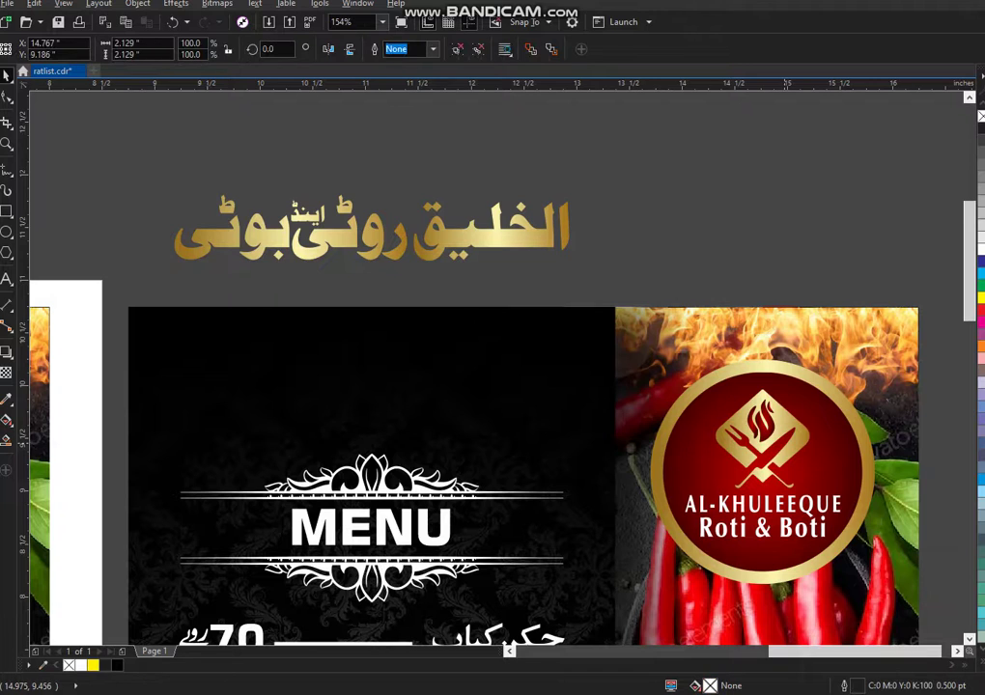
# Ungroup the round badge on the second menu and move its logo artwork above the card, off the red circle.
pyautogui.click(782, 447)
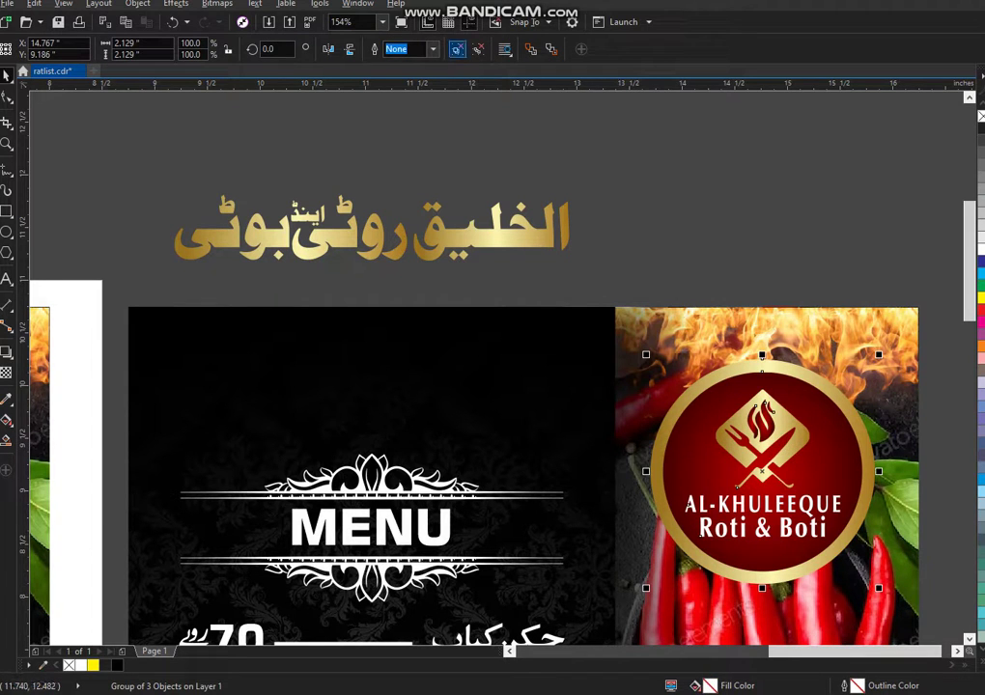
pyautogui.click(457, 49)
pyautogui.press('Escape')
pyautogui.click(786, 436)
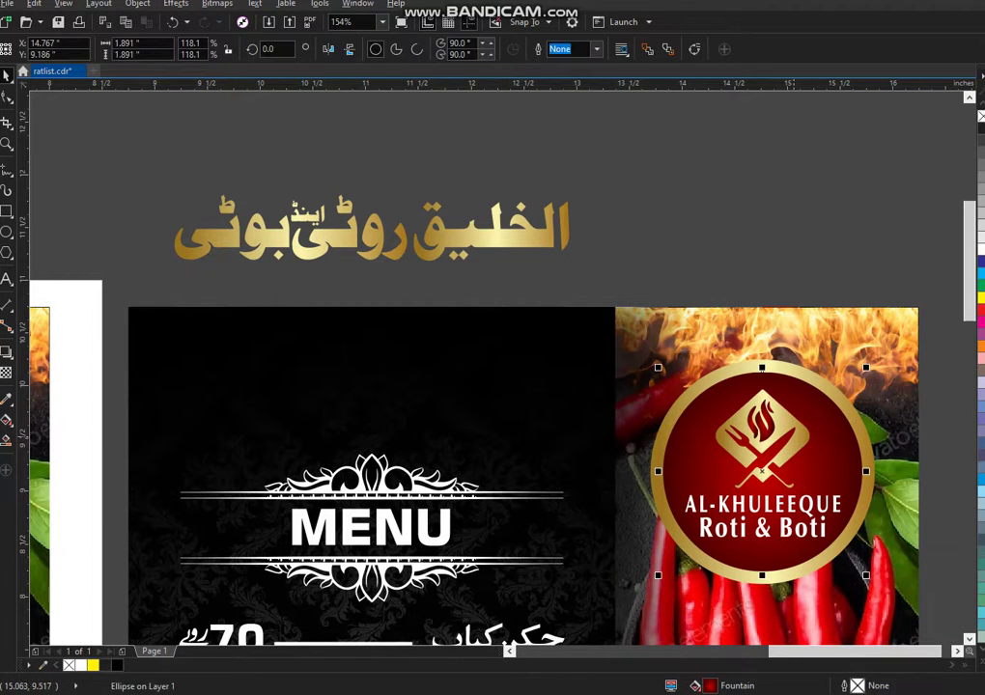
pyautogui.moveTo(790, 437); pyautogui.dragTo(746, 166)
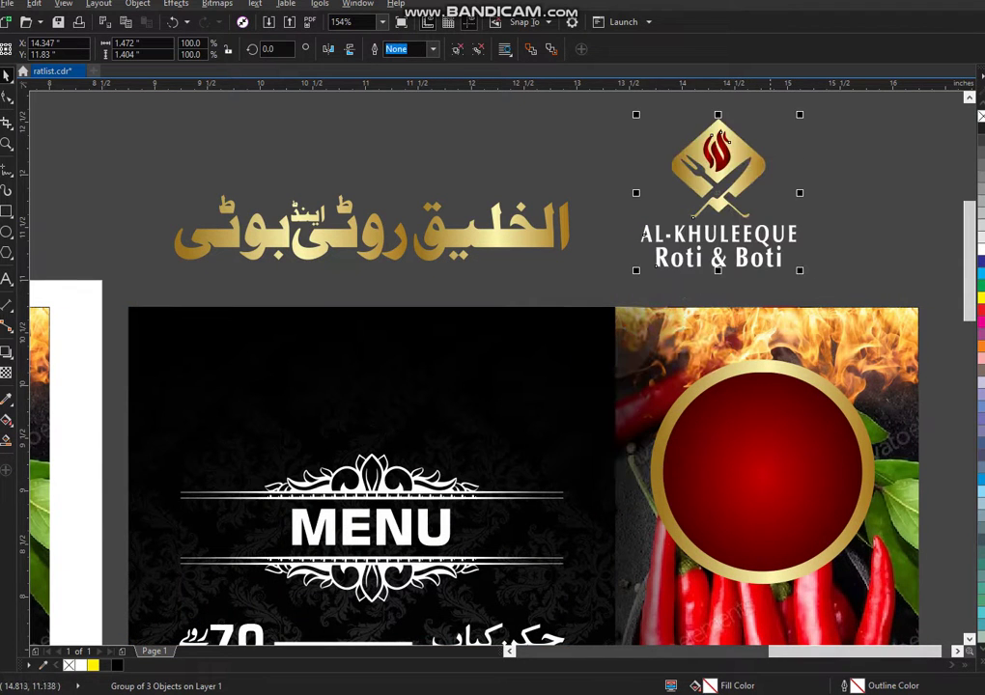
# Recolor the AL-KHULEEQUE text in the detached logo yellow.
pyautogui.keyDown('ctrl'); pyautogui.click(770, 238); pyautogui.keyUp('ctrl')
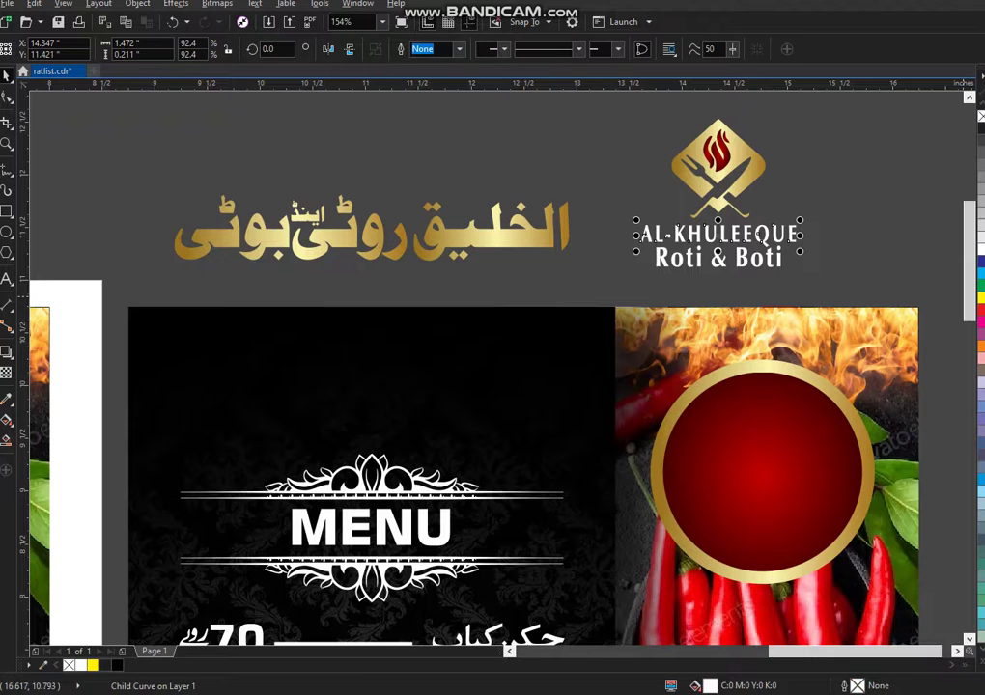
pyautogui.click(981, 298)
pyautogui.press('Escape')
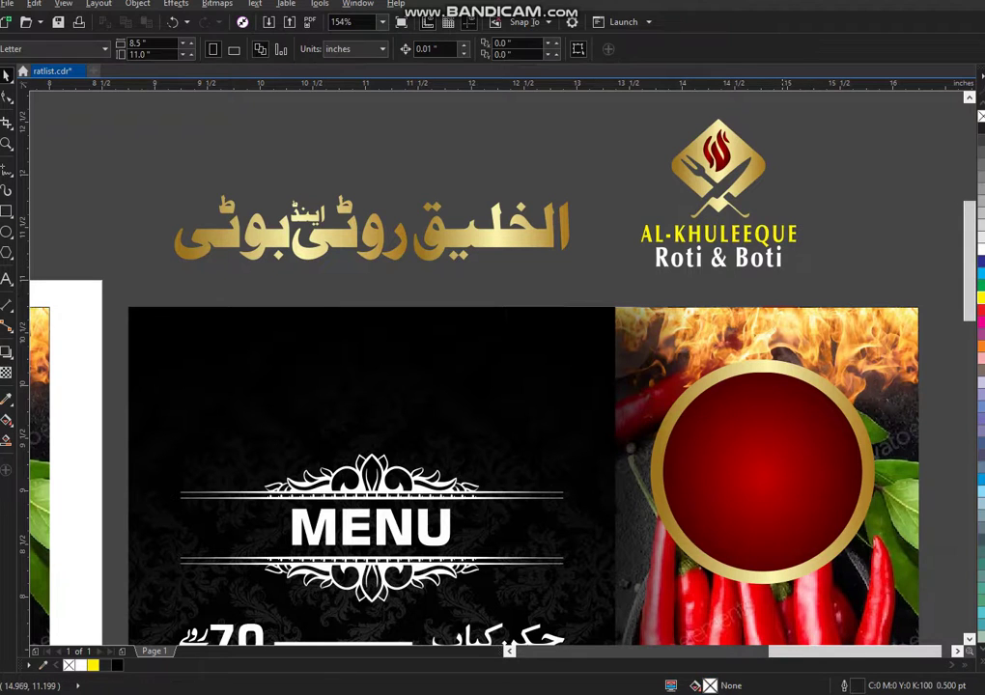
# Center the logo artwork horizontally and vertically within the red circle of the second menu's badge.
pyautogui.click(780, 257)
pyautogui.keyDown('shift'); pyautogui.click(784, 446); pyautogui.keyUp('shift')
pyautogui.press('c')
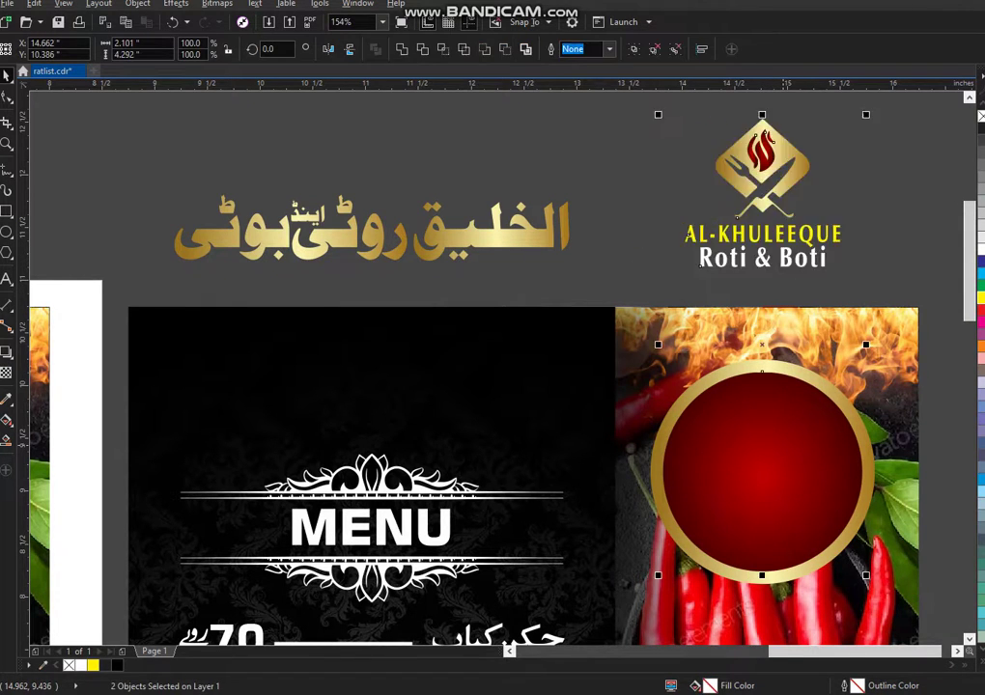
pyautogui.press('e')
# Pull the logo and red circle off the gold ring as a trial and put them back in place.
pyautogui.moveTo(809, 456); pyautogui.dragTo(788, 284)
pyautogui.moveTo(790, 344); pyautogui.dragTo(797, 282)
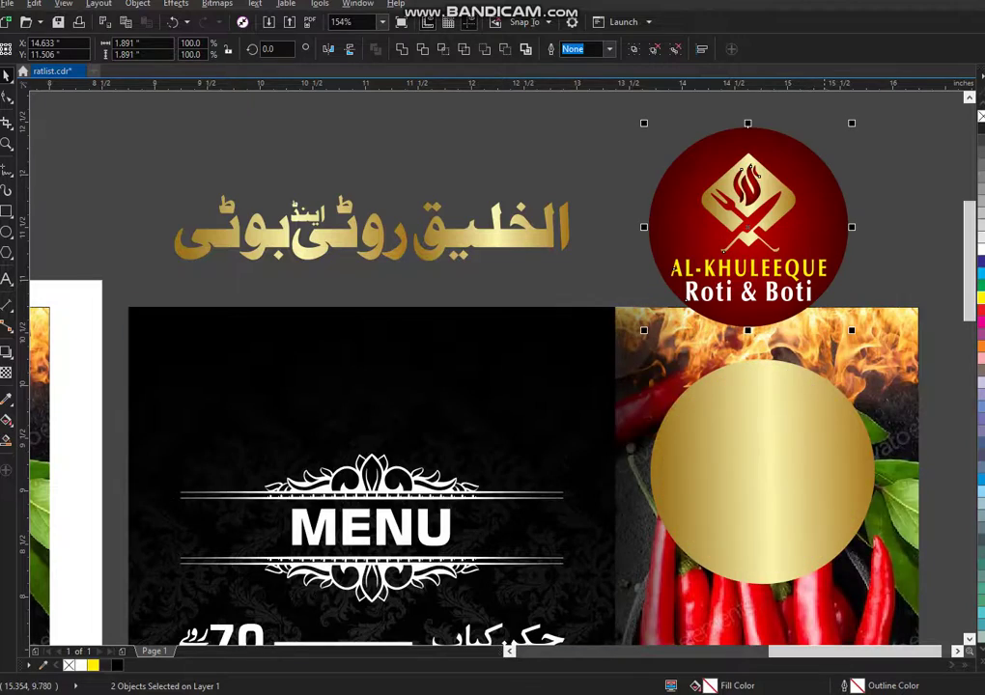
pyautogui.moveTo(748, 170); pyautogui.dragTo(763, 415)
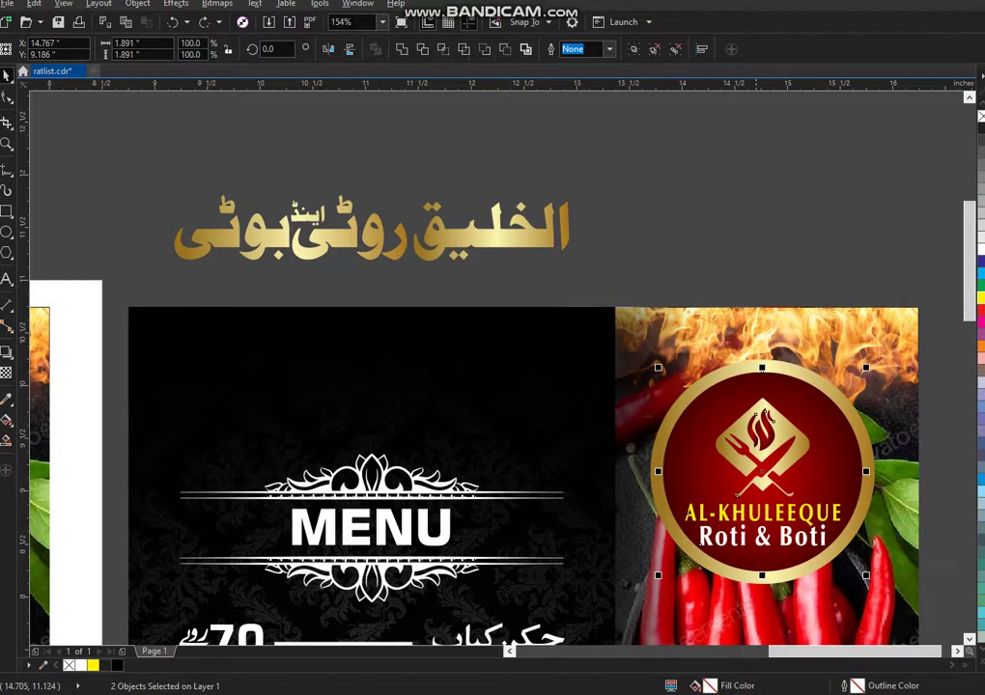
pyautogui.click(712, 147)
# Copy the gold fill and outline pen properties from the Urdu title to the second menu's MENU heading.
pyautogui.scroll(-1, 712, 143)
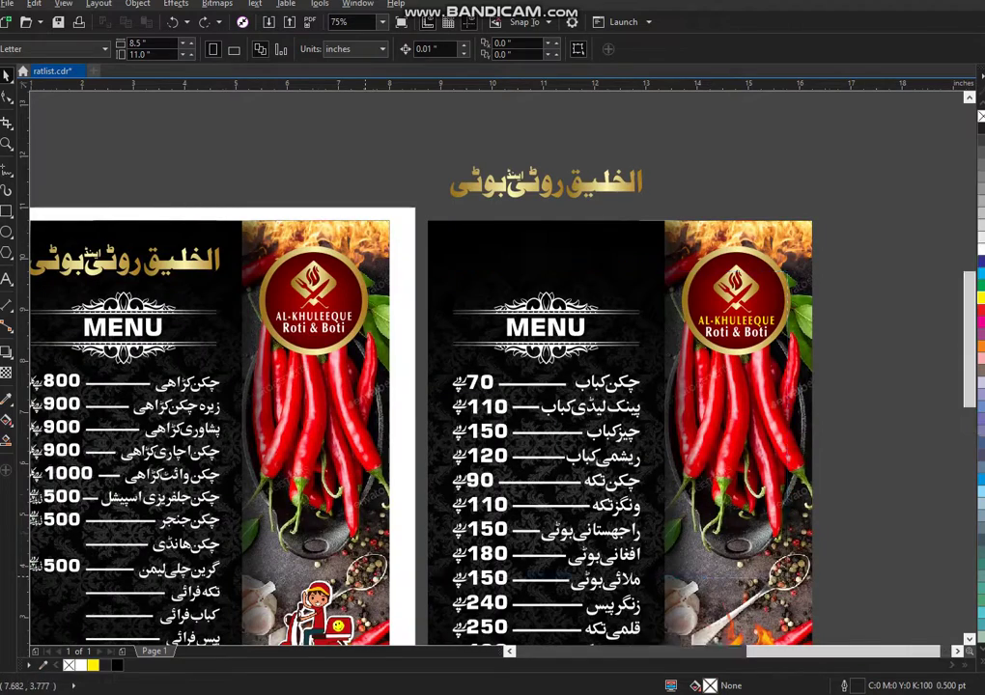
pyautogui.scroll(3, 676, 491)
pyautogui.click(452, 193)
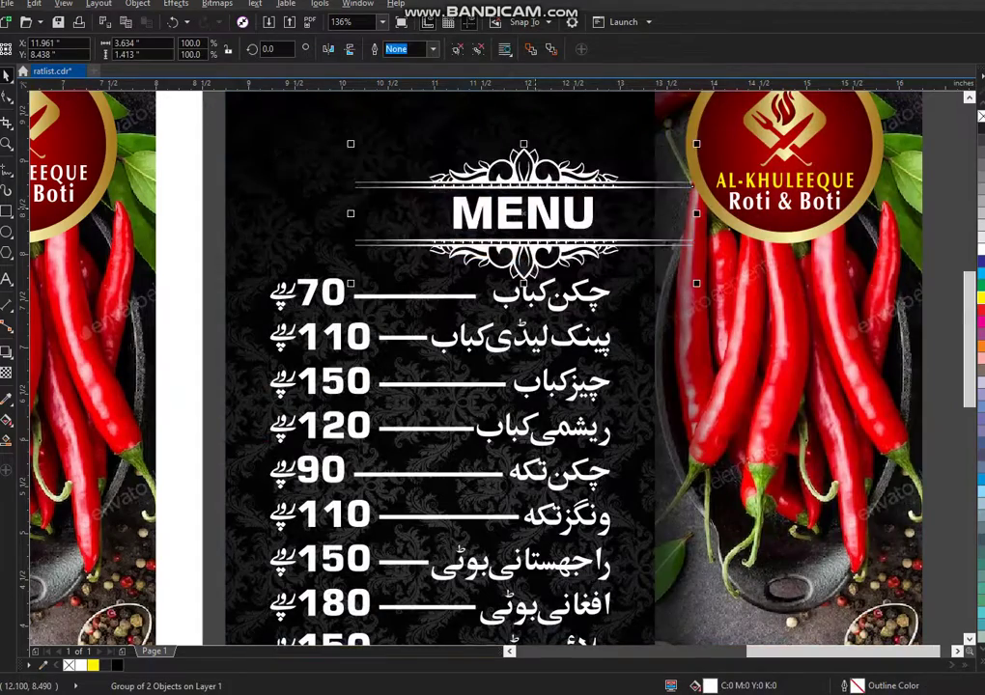
pyautogui.keyDown('ctrl'); pyautogui.click(502, 194); pyautogui.keyUp('ctrl')
pyautogui.scroll(-3, 541, 321)
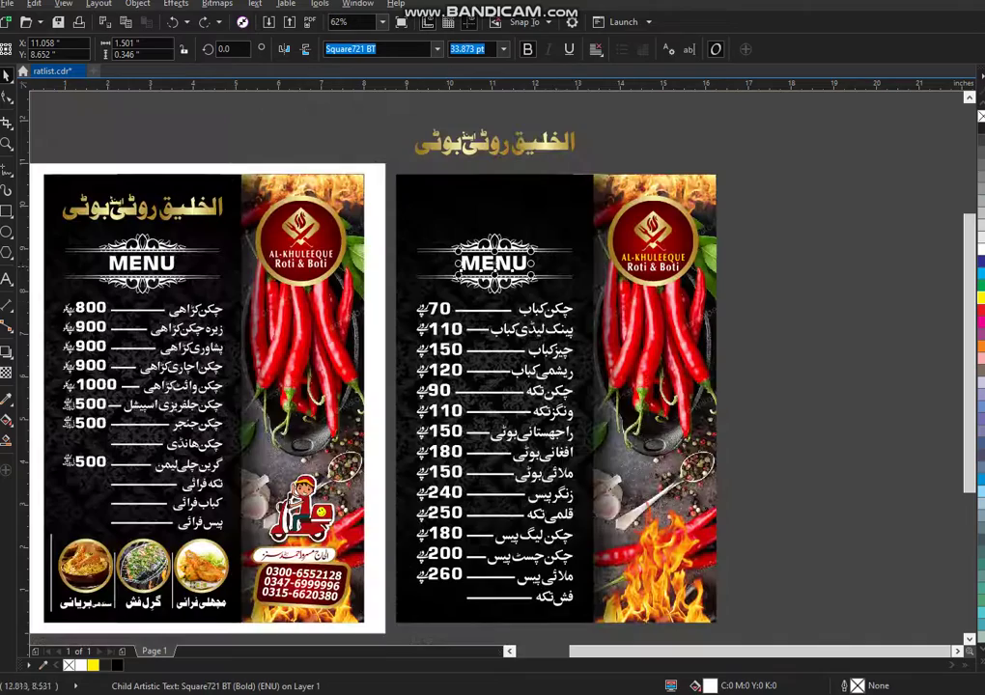
pyautogui.scroll(5, 540, 138)
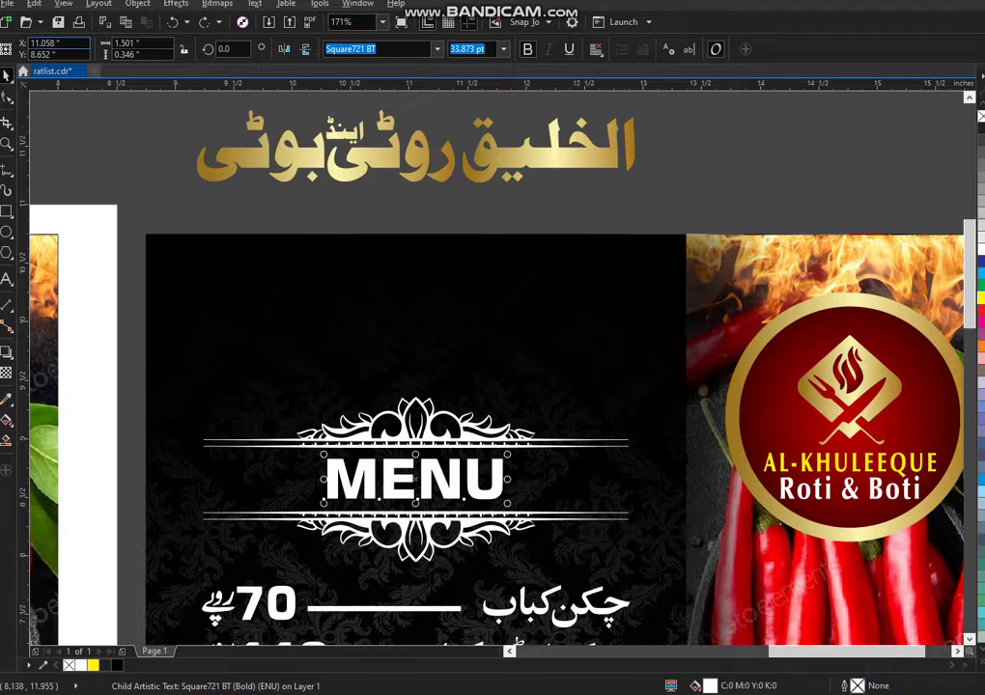
pyautogui.click(34, 4)
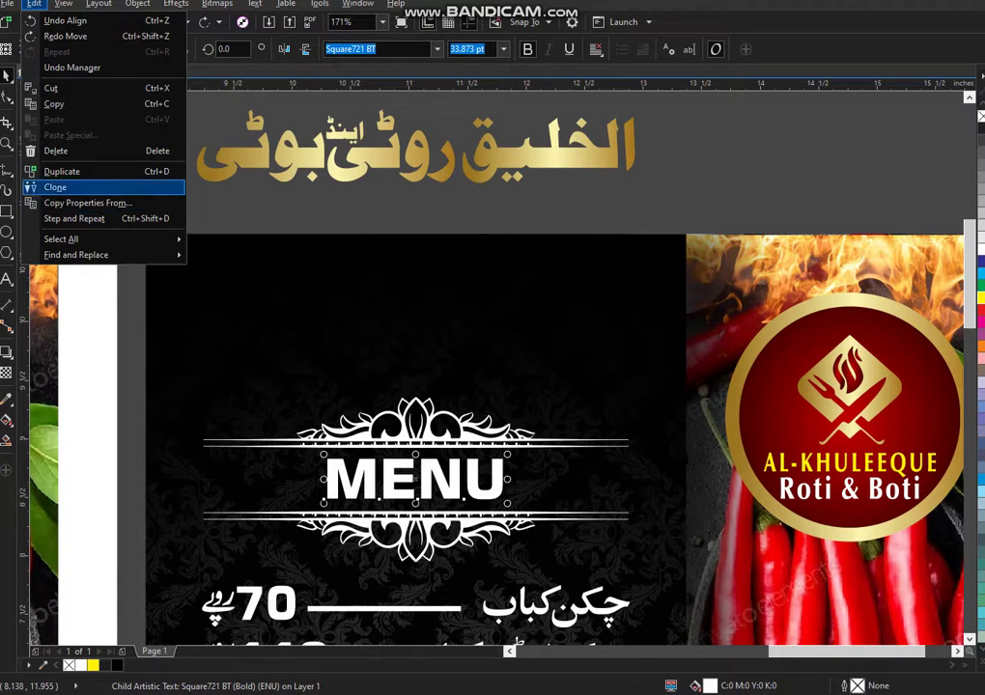
pyautogui.click(87, 203)
pyautogui.click(368, 299)
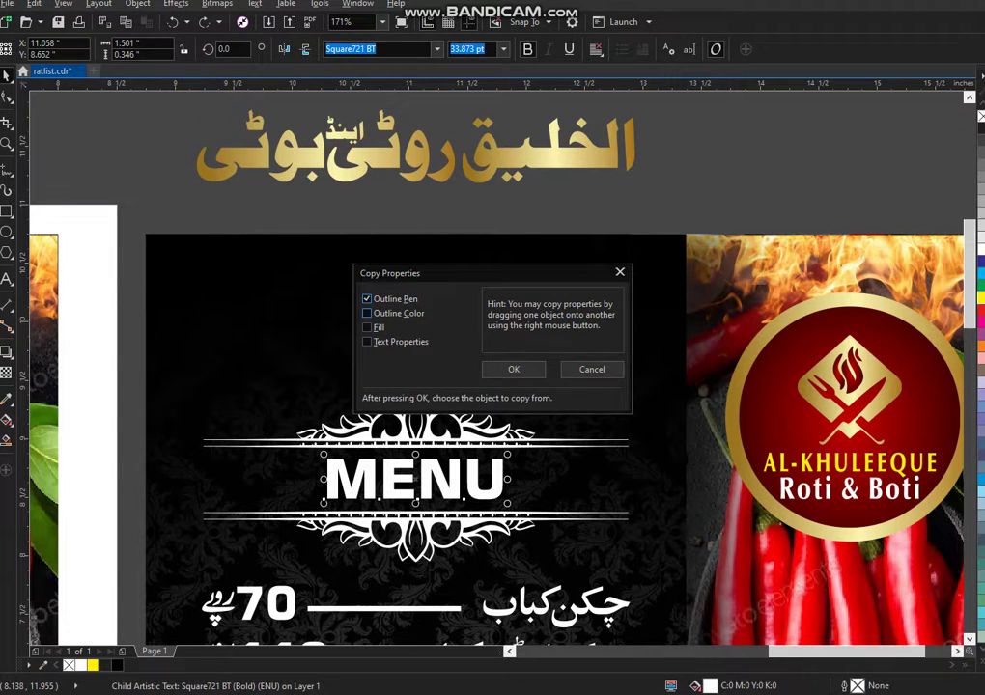
pyautogui.press('Return')
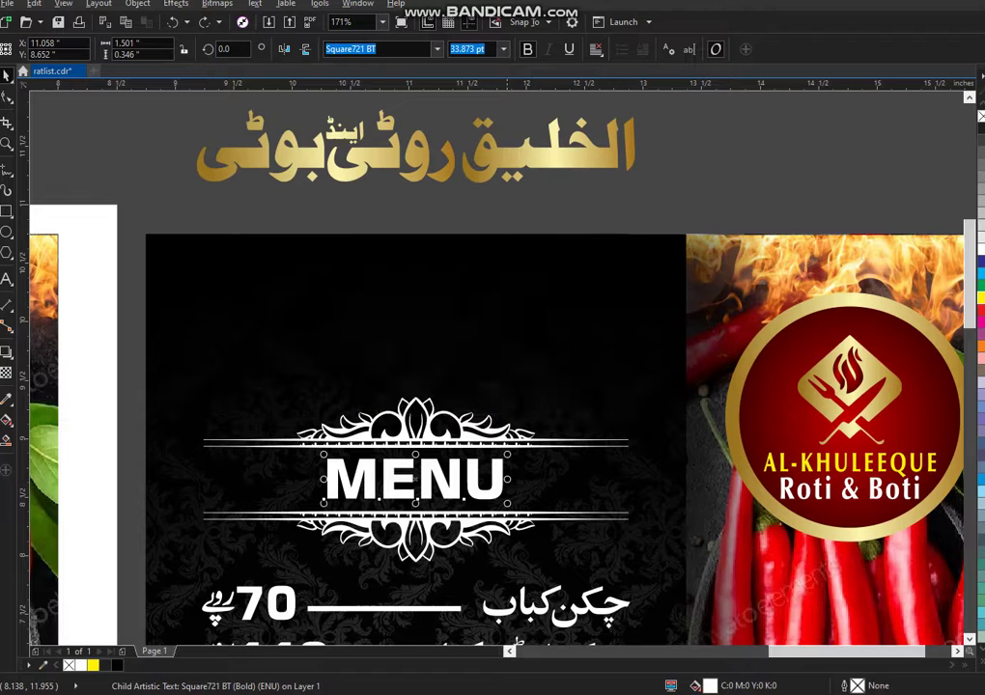
pyautogui.click(509, 160)
pyautogui.press('Escape')
# Recolor the whole price column of the second menu yellow.
pyautogui.scroll(-2, 555, 133)
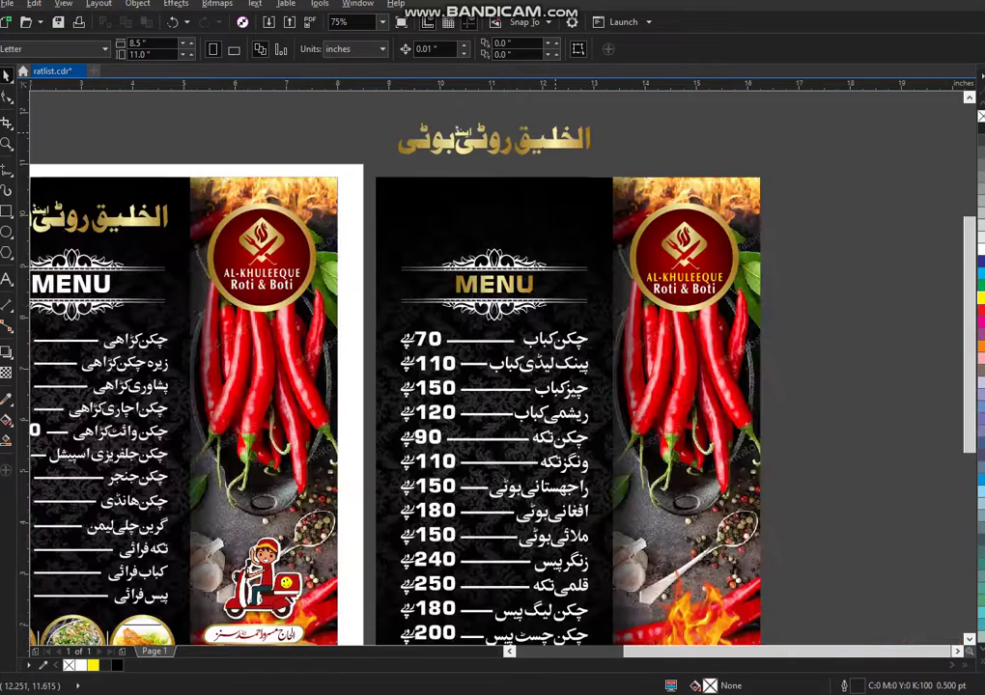
pyautogui.scroll(2, 460, 502)
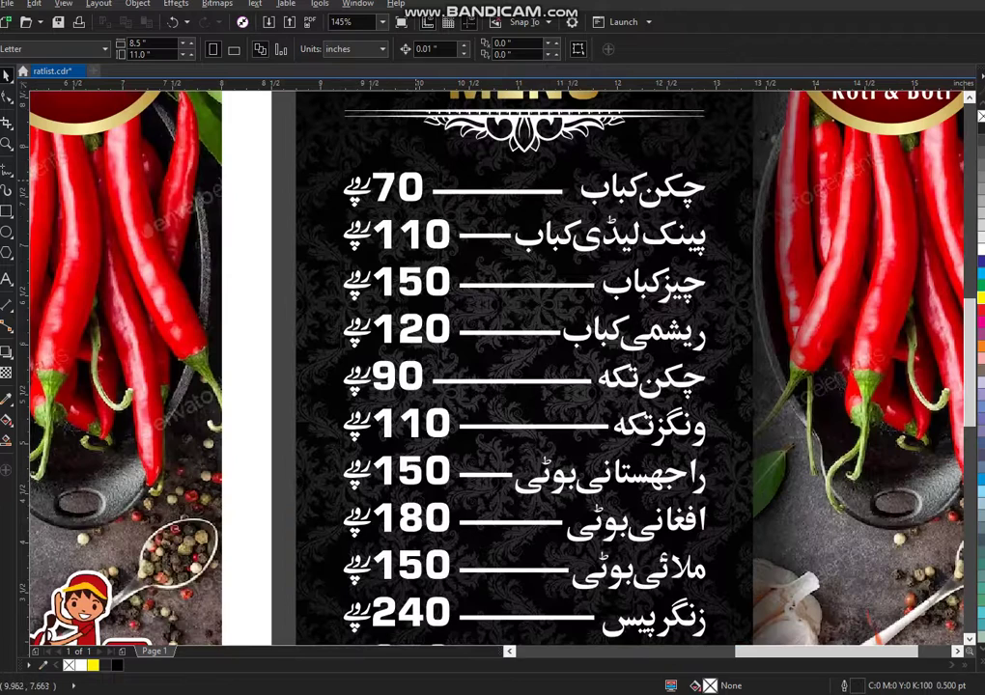
pyautogui.click(416, 179)
pyautogui.click(982, 298)
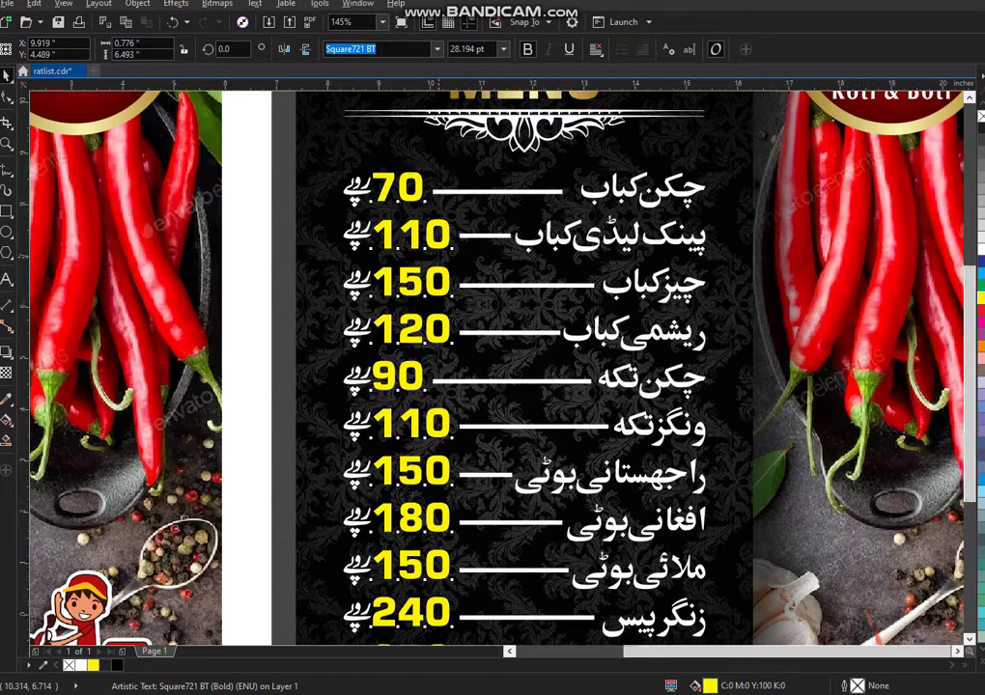
# Try moving individual Urdu item names on the second menu and undo each move.
pyautogui.scroll(-2, 447, 270)
pyautogui.moveTo(537, 231); pyautogui.dragTo(621, 264)
pyautogui.hotkey('ctrl', 'z')
pyautogui.click(560, 251)
pyautogui.hotkey('ctrl', 'z')
pyautogui.click(567, 354)
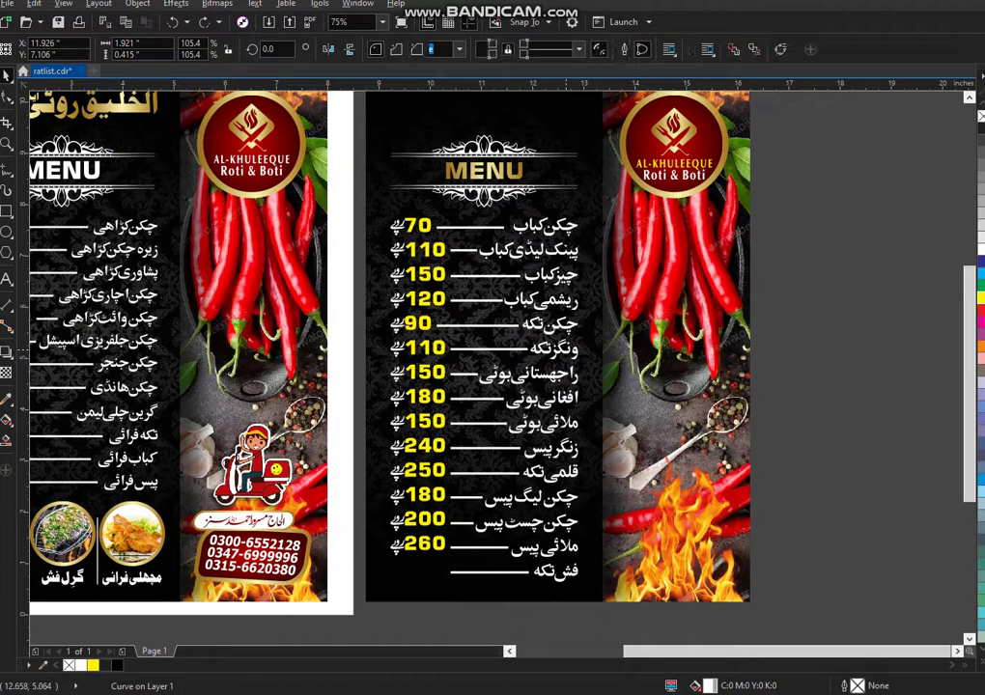
pyautogui.moveTo(563, 344); pyautogui.dragTo(578, 351)
pyautogui.hotkey('ctrl', 'z')
pyautogui.click(789, 370)
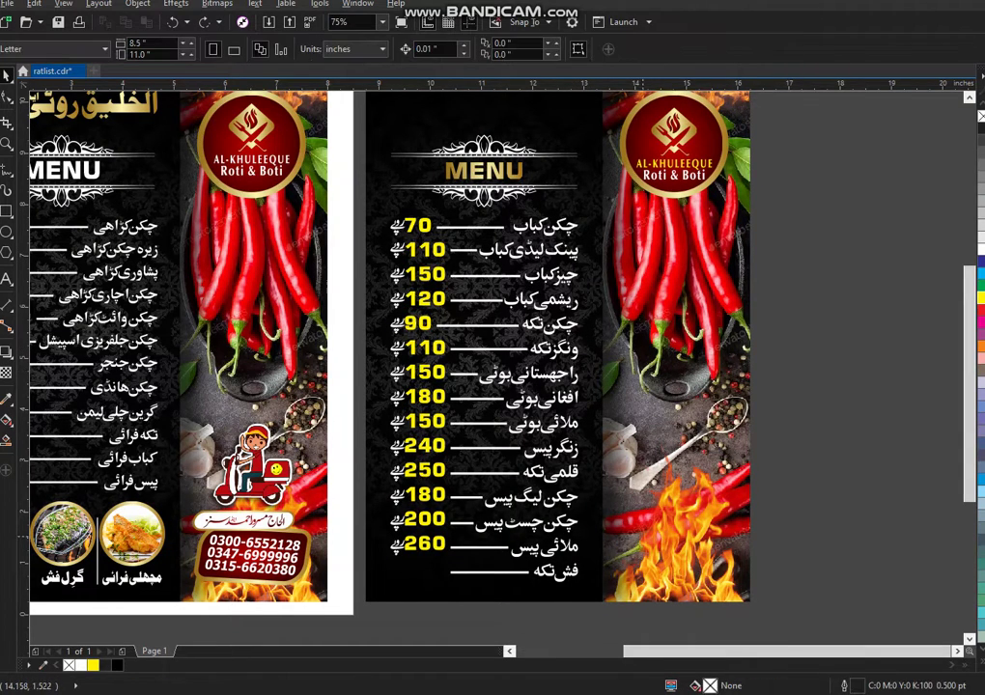
# Move the gold Urdu title back onto the second menu's black panel, above the MENU heading.
pyautogui.scroll(-1, 643, 536)
pyautogui.press('F2')
pyautogui.moveTo(752, 437); pyautogui.dragTo(409, 228)
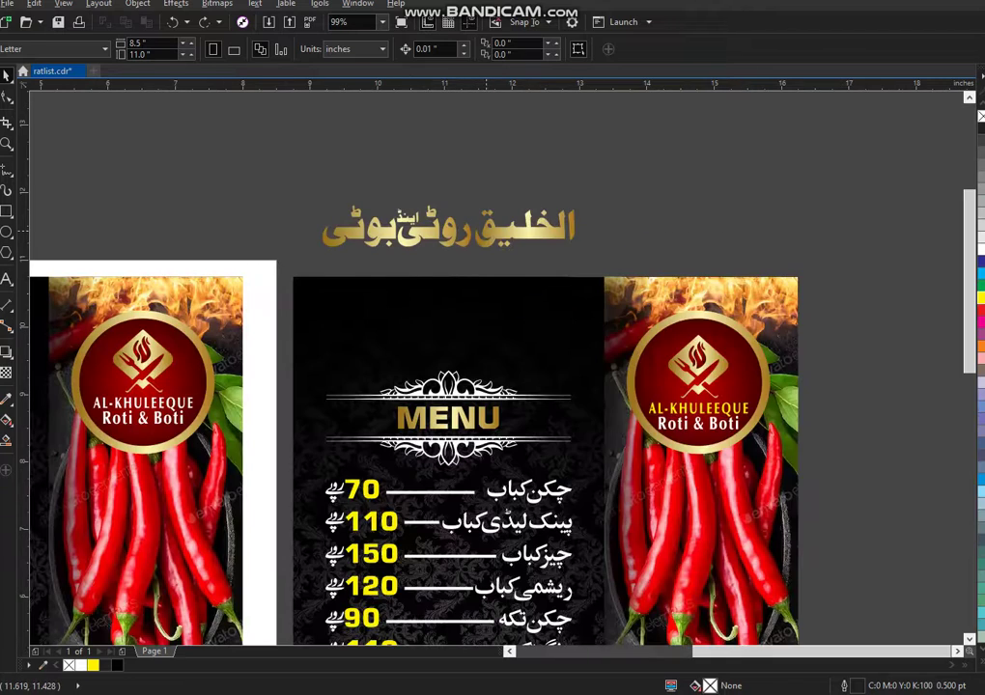
pyautogui.moveTo(473, 239); pyautogui.dragTo(475, 344)
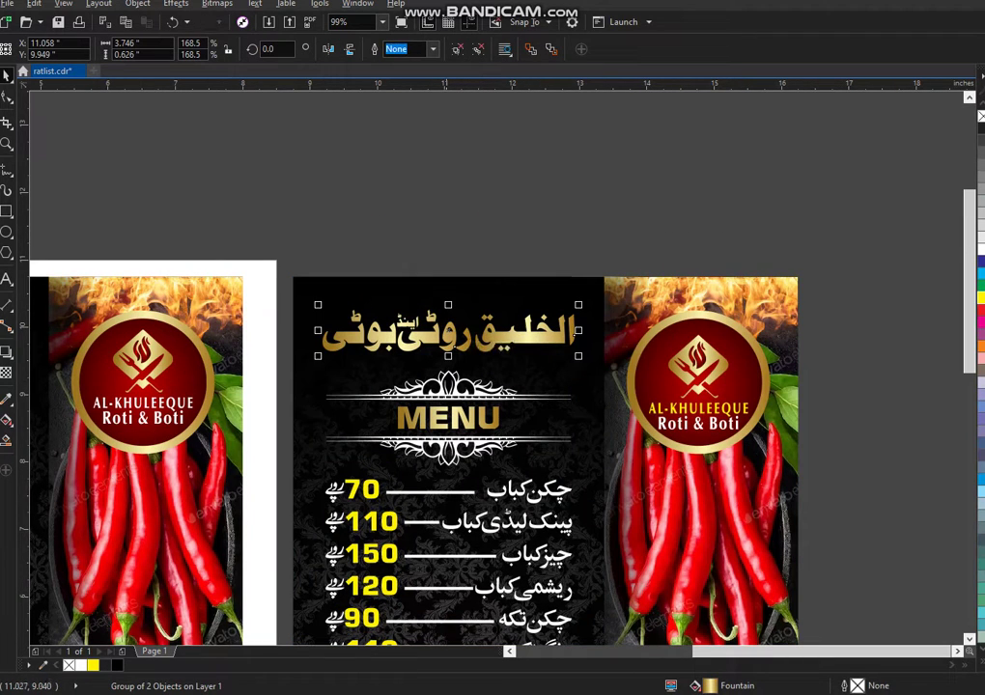
pyautogui.keyDown('shift'); pyautogui.click(446, 394); pyautogui.keyUp('shift')
pyautogui.keyDown('shift'); pyautogui.click(446, 394); pyautogui.keyUp('shift')
pyautogui.click(532, 188)
# Try moving the first menu's gold Urdu title upward and undo the move.
pyautogui.scroll(-1, 644, 208)
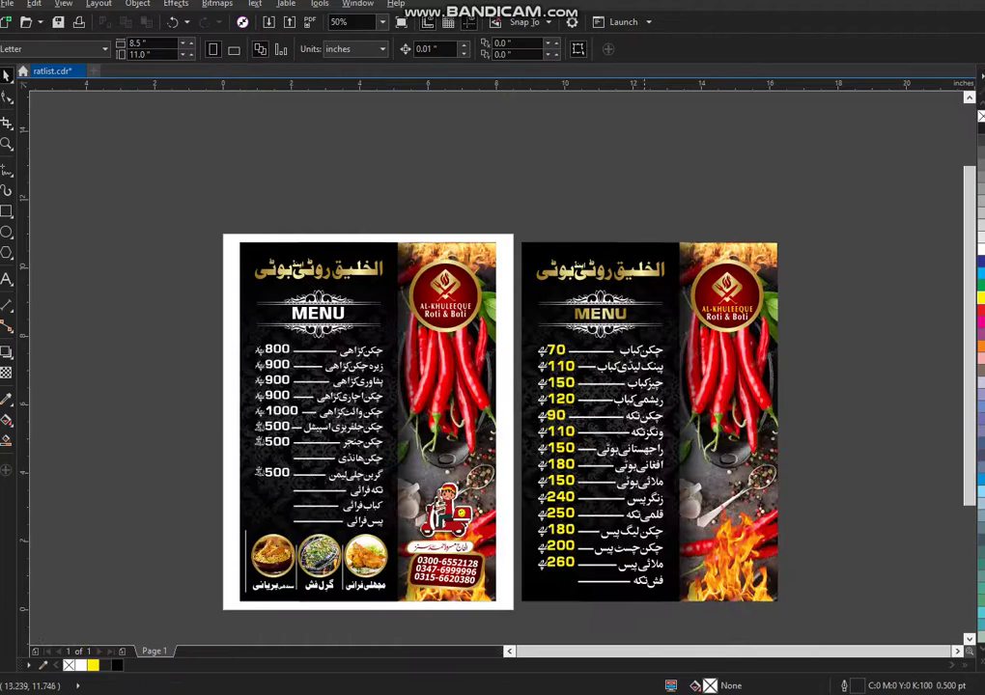
pyautogui.moveTo(497, 231); pyautogui.dragTo(198, 400)
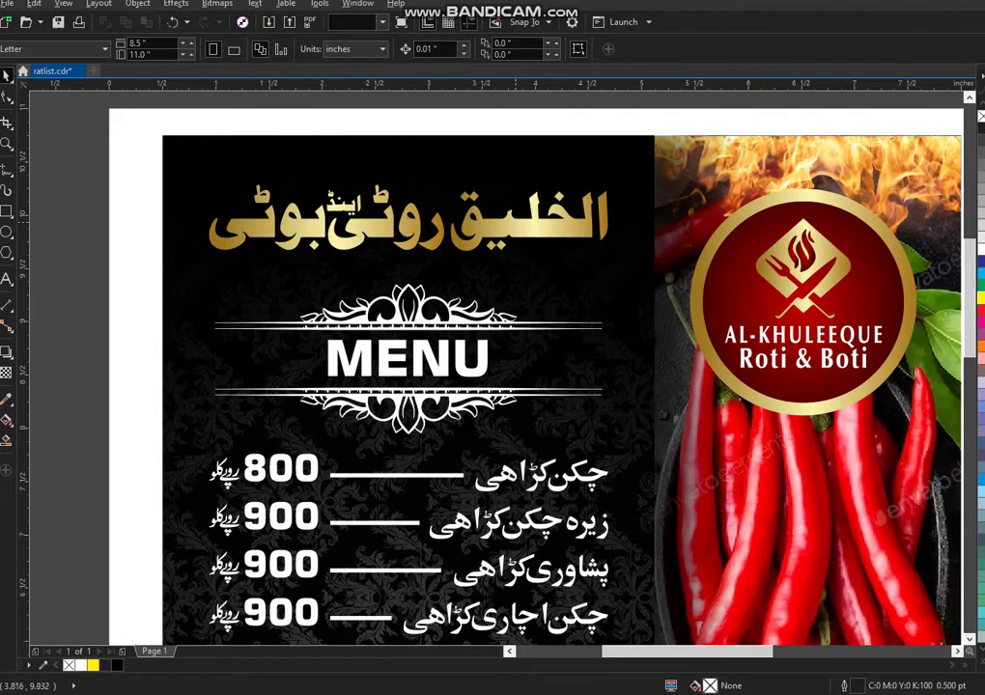
pyautogui.moveTo(523, 234); pyautogui.dragTo(523, 173)
pyautogui.hotkey('ctrl', 'z')
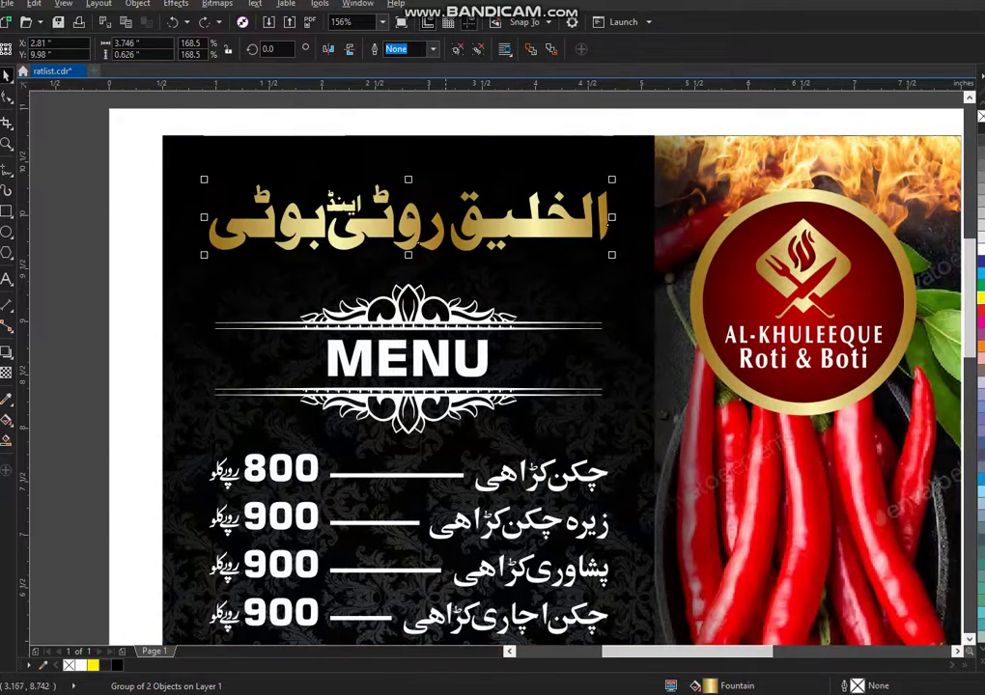
# Copy the gold fill from the Urdu title to the first menu's MENU heading.
pyautogui.keyDown('ctrl'); pyautogui.click(445, 358); pyautogui.keyUp('ctrl')
pyautogui.hotkey('alt', 'e')
pyautogui.press('m')
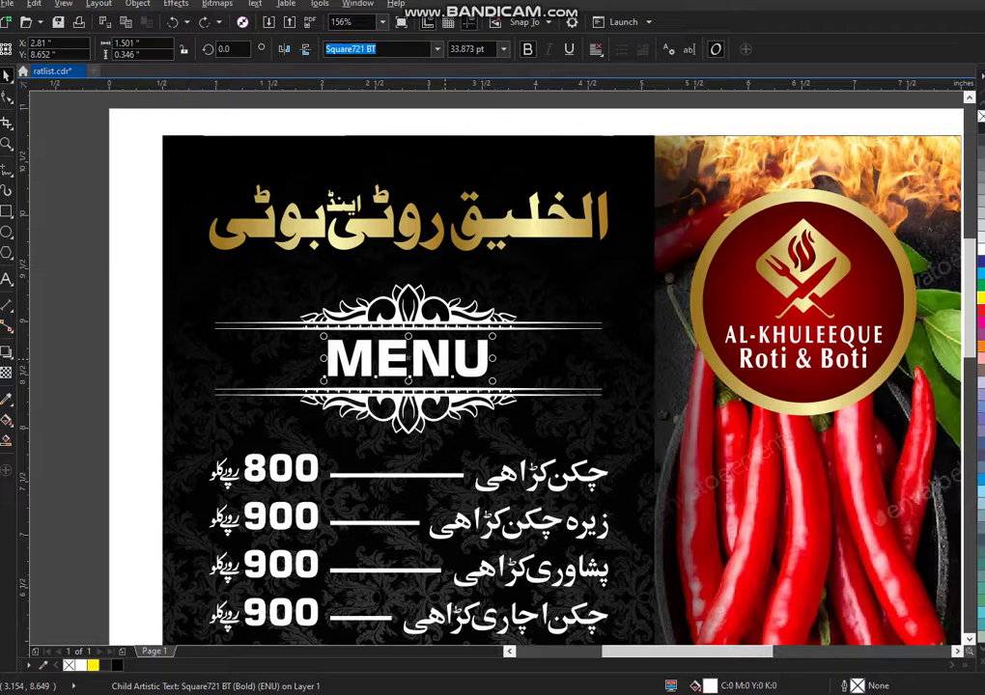
pyautogui.press('Return')
pyautogui.click(366, 232)
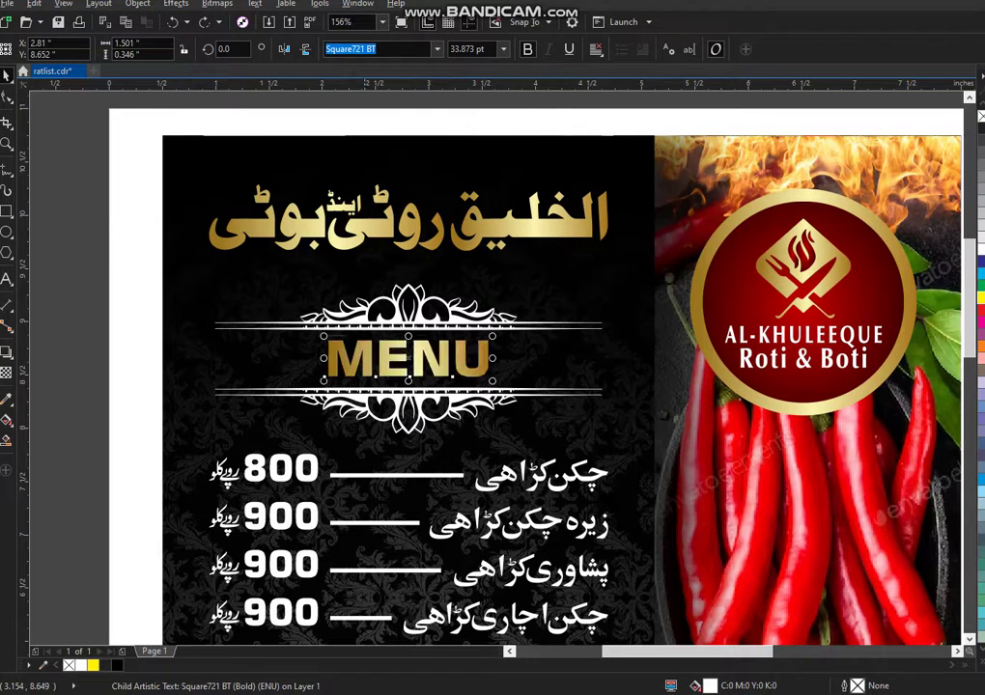
pyautogui.click(143, 250)
# Recolor the whole price column of the first menu yellow.
pyautogui.scroll(-2, 143, 250)
pyautogui.moveTo(184, 233); pyautogui.dragTo(520, 607)
pyautogui.scroll(1, 41, 560)
pyautogui.keyDown('ctrl'); pyautogui.click(338, 229); pyautogui.keyUp('ctrl')
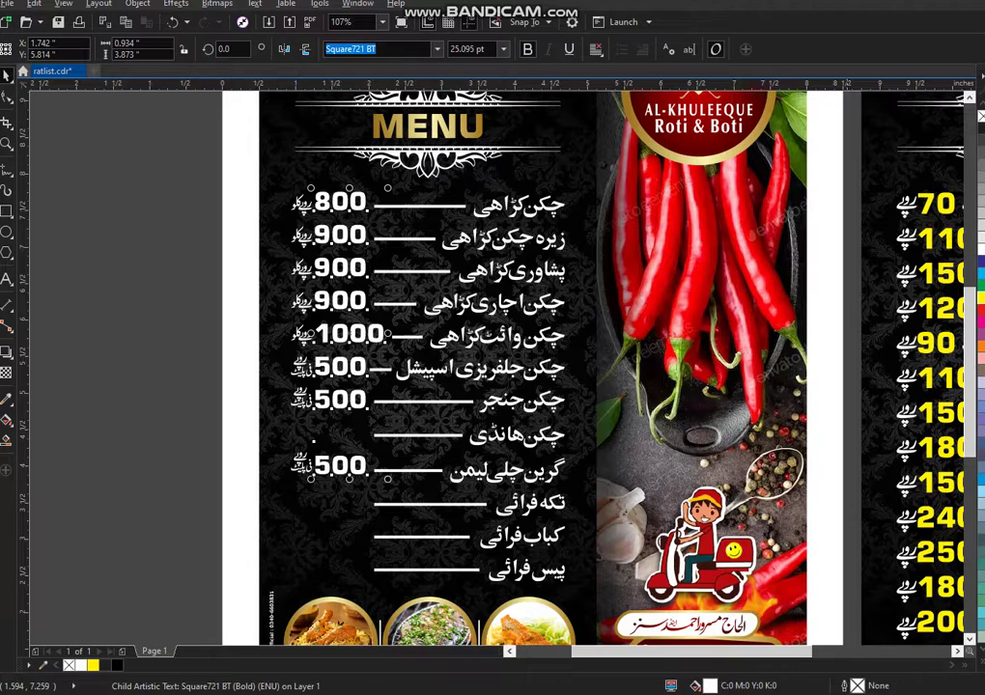
pyautogui.click(981, 298)
pyautogui.click(136, 282)
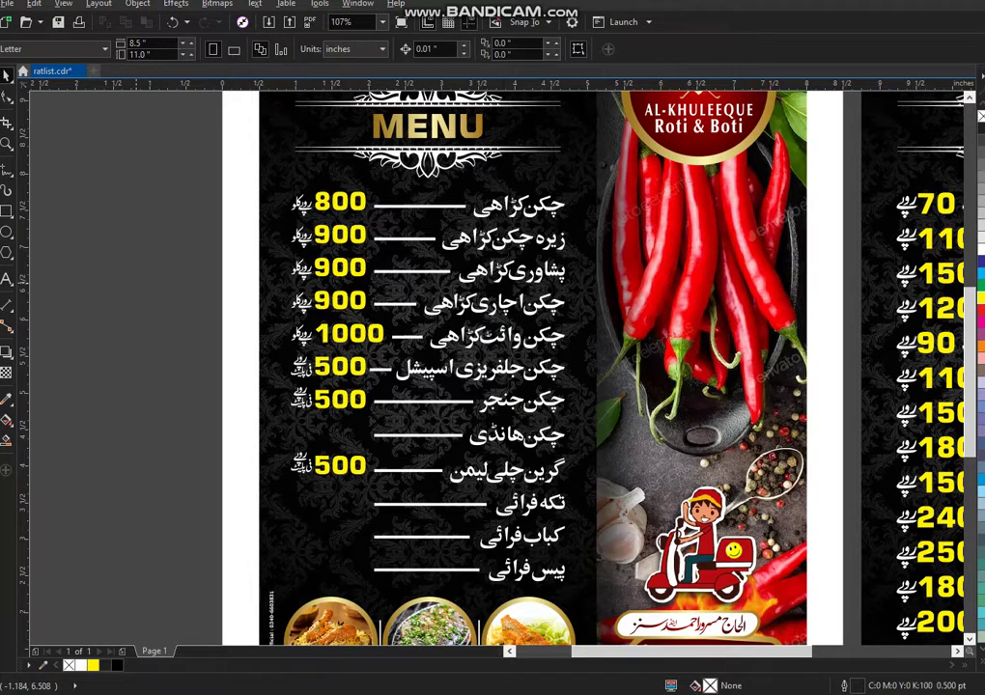
# Try moving the Urdu lettering off its white label below the delivery rider and undo the move.
pyautogui.scroll(-2, 136, 282)
pyautogui.scroll(3, 301, 512)
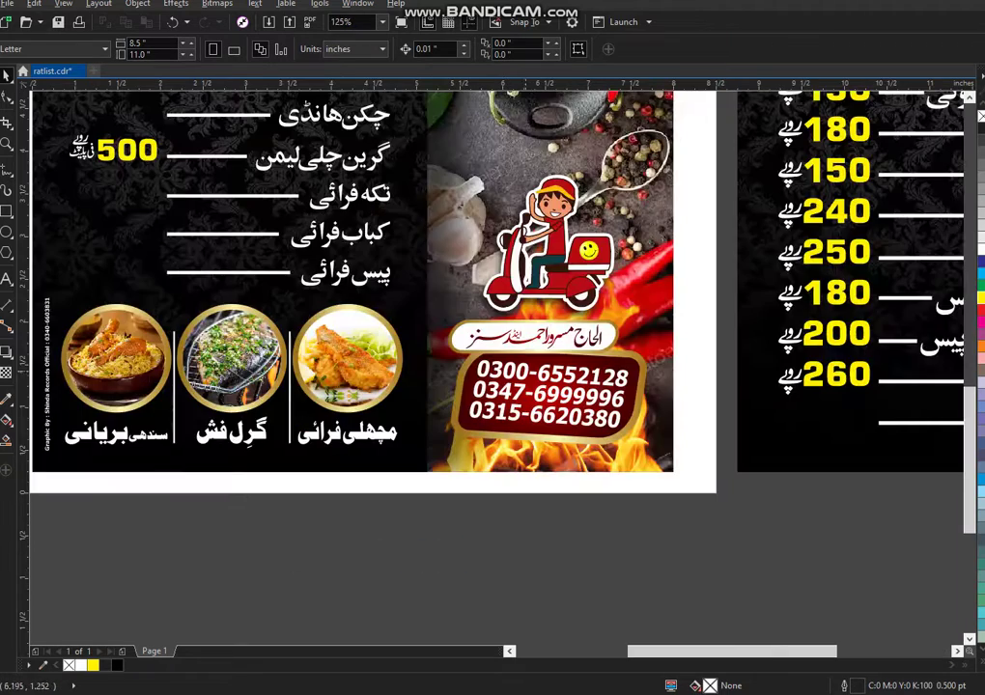
pyautogui.click(546, 331)
pyautogui.moveTo(568, 333); pyautogui.dragTo(526, 281)
pyautogui.hotkey('ctrl', 'z')
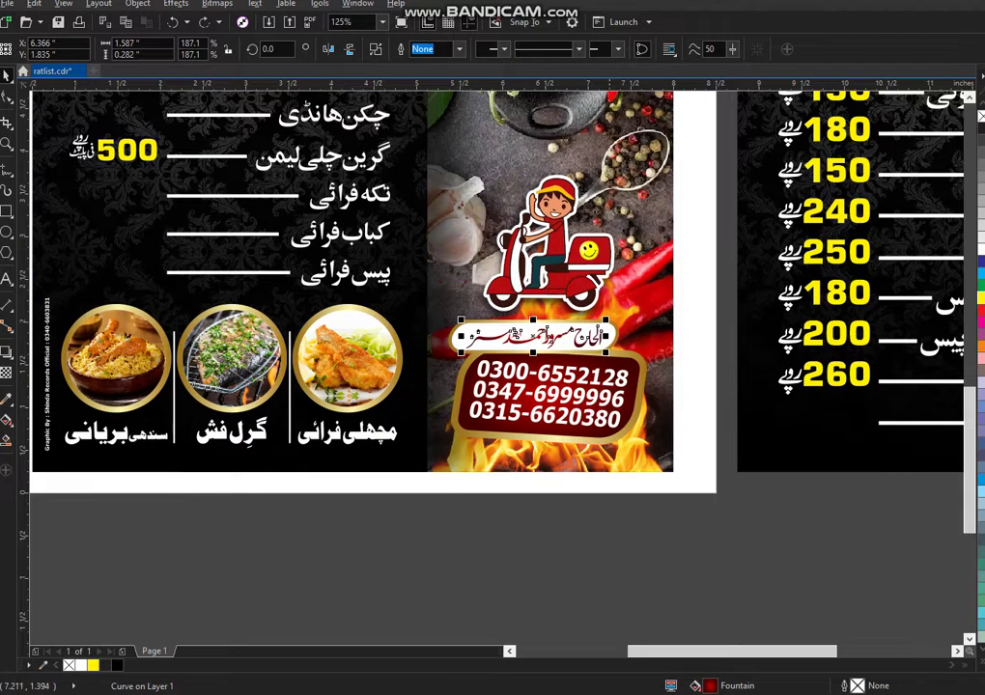
# Try moving the phone number text out of its red box and undo the move.
pyautogui.keyDown('ctrl'); pyautogui.click(606, 380); pyautogui.keyUp('ctrl')
pyautogui.moveTo(607, 377); pyautogui.dragTo(578, 446)
pyautogui.hotkey('ctrl', 'z')
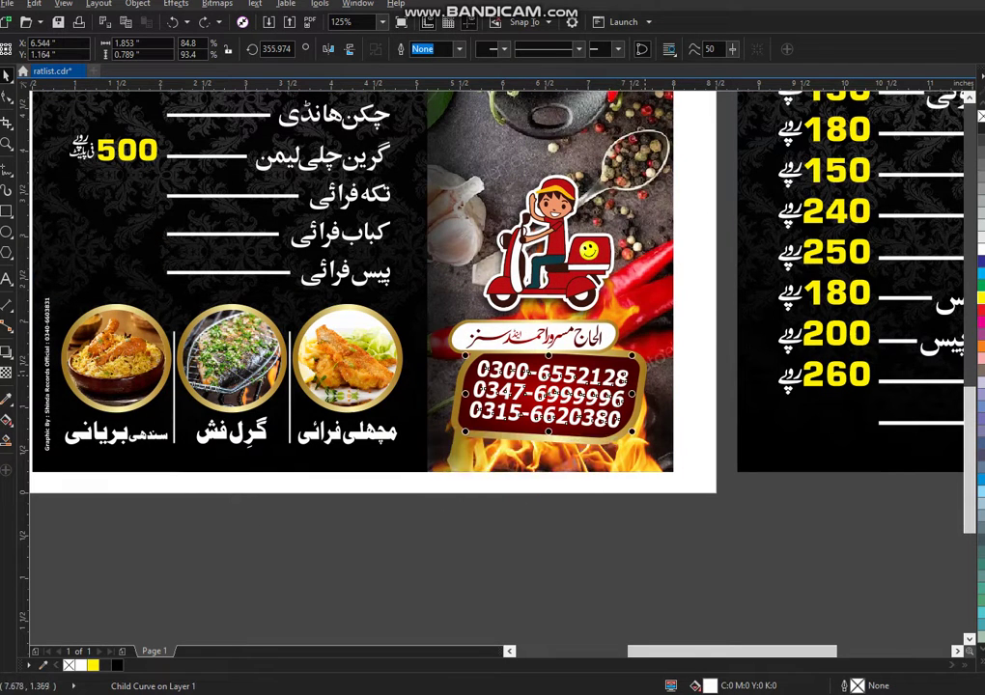
# Try moving the gold-edged red box behind the phone numbers and undo the move.
pyautogui.keyDown('ctrl'); pyautogui.click(644, 375); pyautogui.keyUp('ctrl')
pyautogui.moveTo(644, 374); pyautogui.dragTo(655, 444)
pyautogui.hotkey('ctrl', 'z')
# Try moving the whole delivery rider group toward the card's edge and undo the move.
pyautogui.keyDown('ctrl'); pyautogui.click(562, 264); pyautogui.keyUp('ctrl')
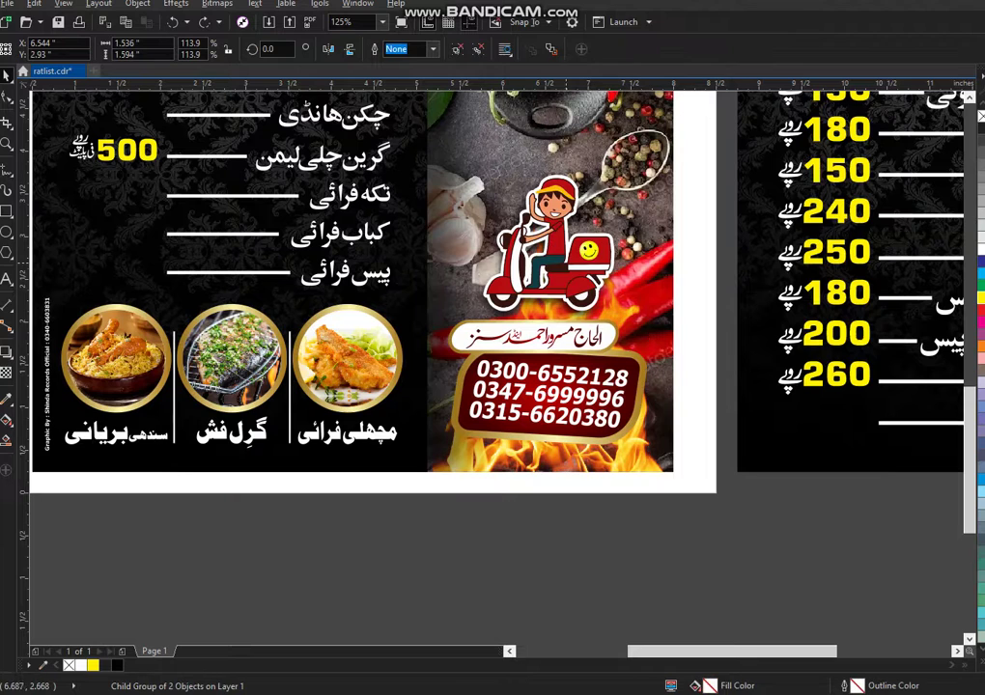
pyautogui.moveTo(563, 263); pyautogui.dragTo(660, 243)
pyautogui.hotkey('ctrl', 'z')
# Try moving the delivery rider bitmap off its white silhouette, undo the move and clear the selection.
pyautogui.keyDown('ctrl'); pyautogui.click(542, 256); pyautogui.keyUp('ctrl')
pyautogui.moveTo(542, 257); pyautogui.dragTo(637, 255)
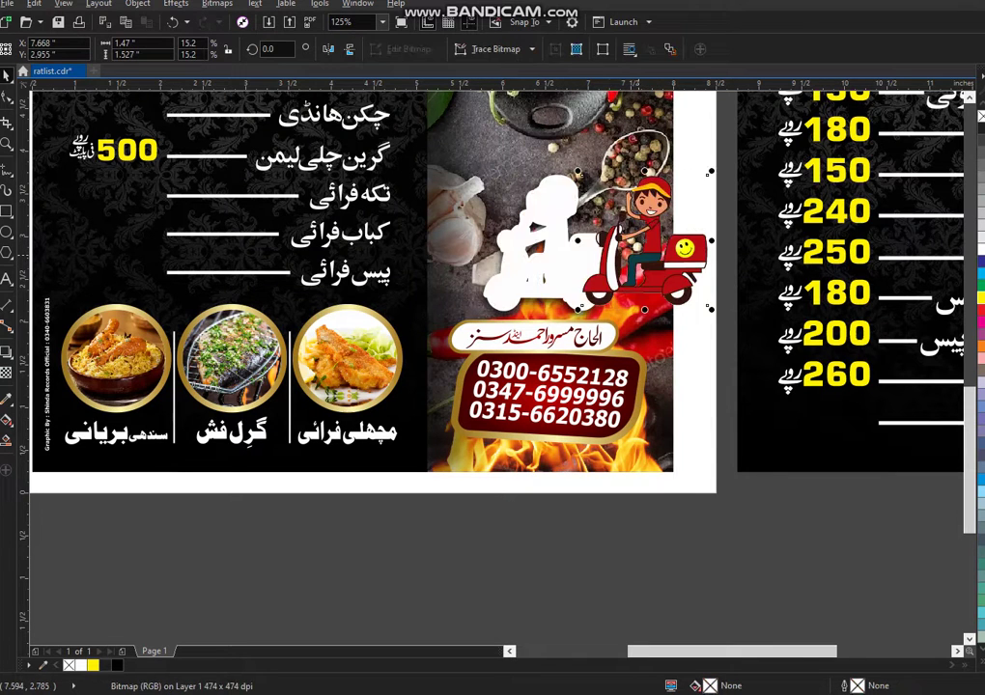
pyautogui.hotkey('ctrl', 'z')
pyautogui.click(635, 558)
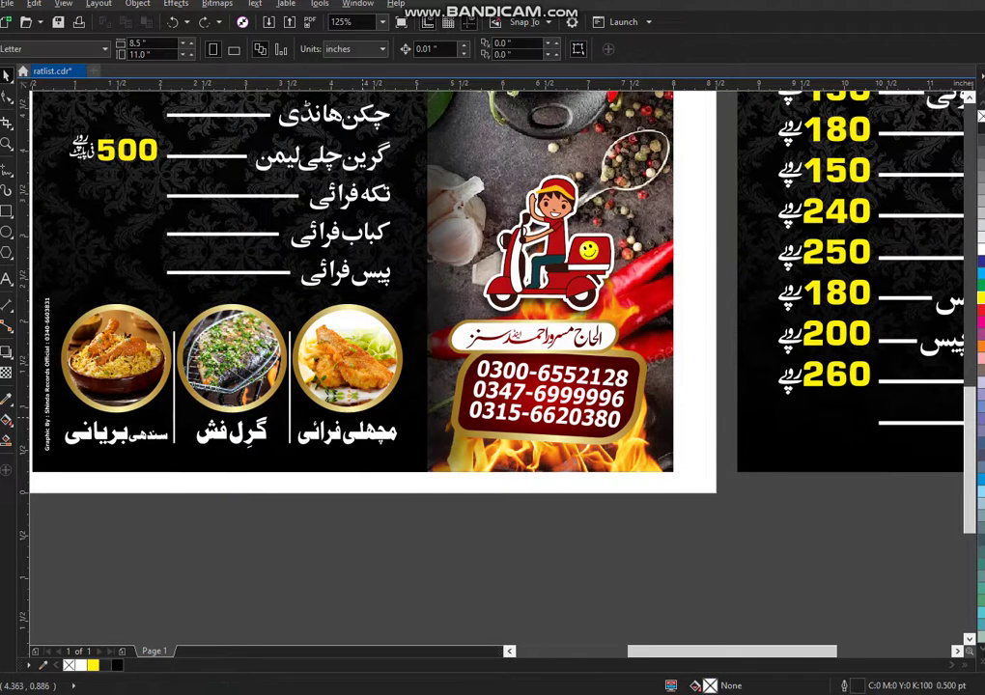
# Try moving the Urdu caption under the fried fish photo down past the card's lower edge.
pyautogui.click(360, 416)
pyautogui.click(358, 426)
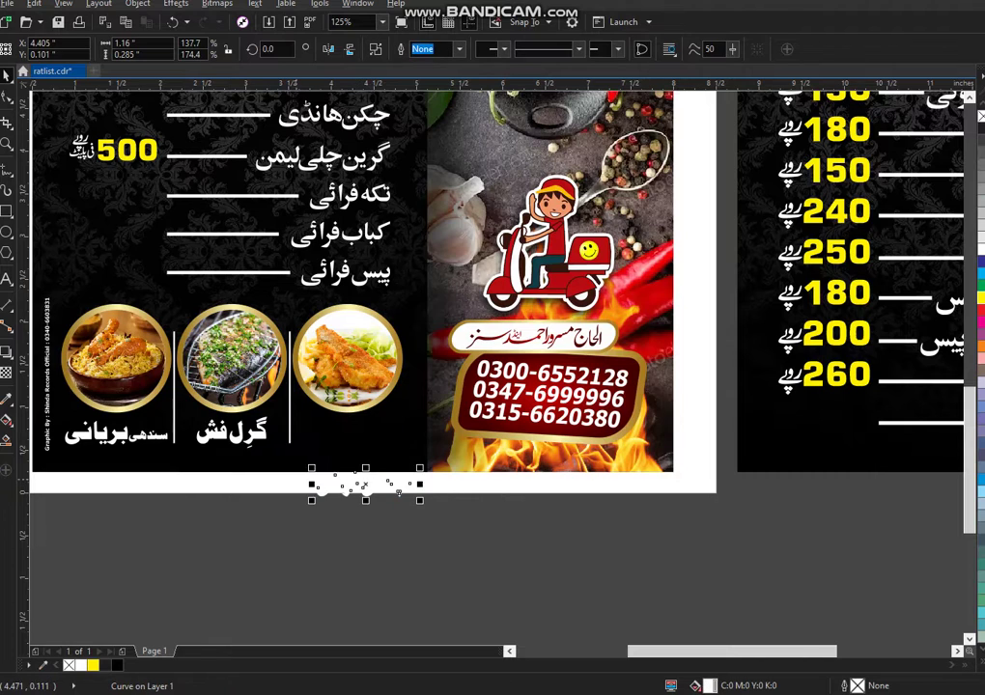
# Recolor the three Urdu captions under the round food photos yellow.
pyautogui.keyDown('ctrl'); pyautogui.click(255, 439); pyautogui.keyUp('ctrl')
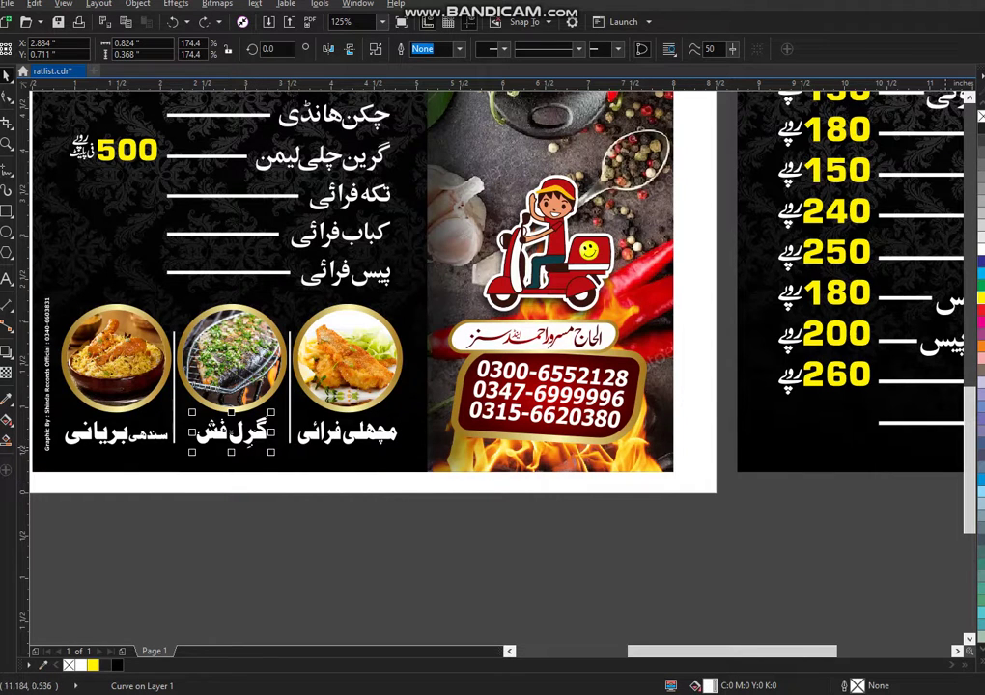
pyautogui.click(981, 299)
pyautogui.click(348, 425)
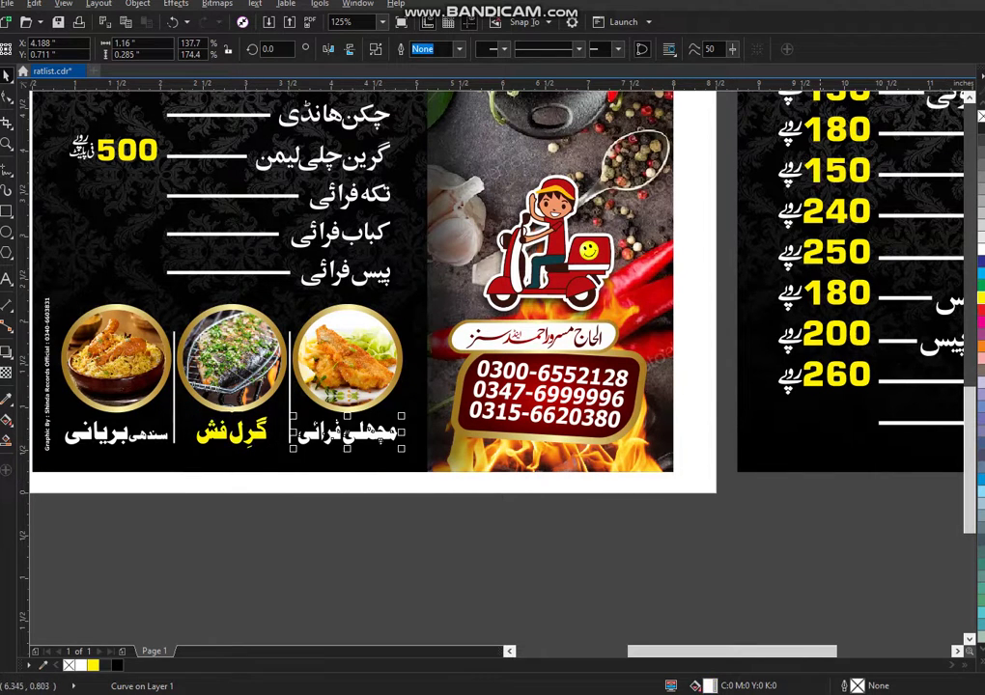
pyautogui.click(978, 295)
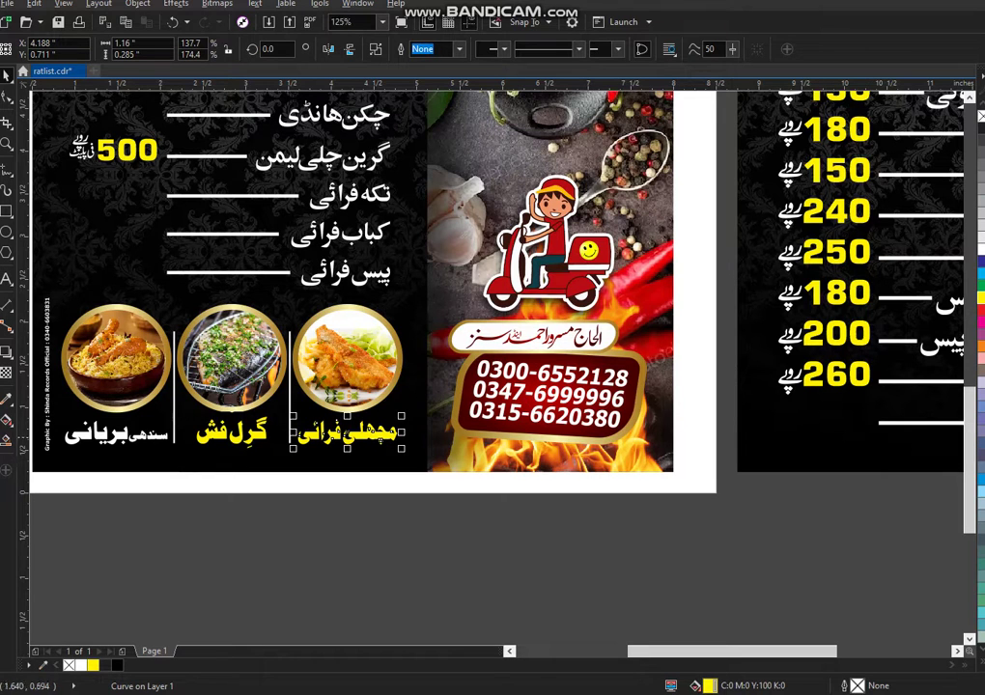
pyautogui.keyDown('ctrl'); pyautogui.click(143, 436); pyautogui.keyUp('ctrl')
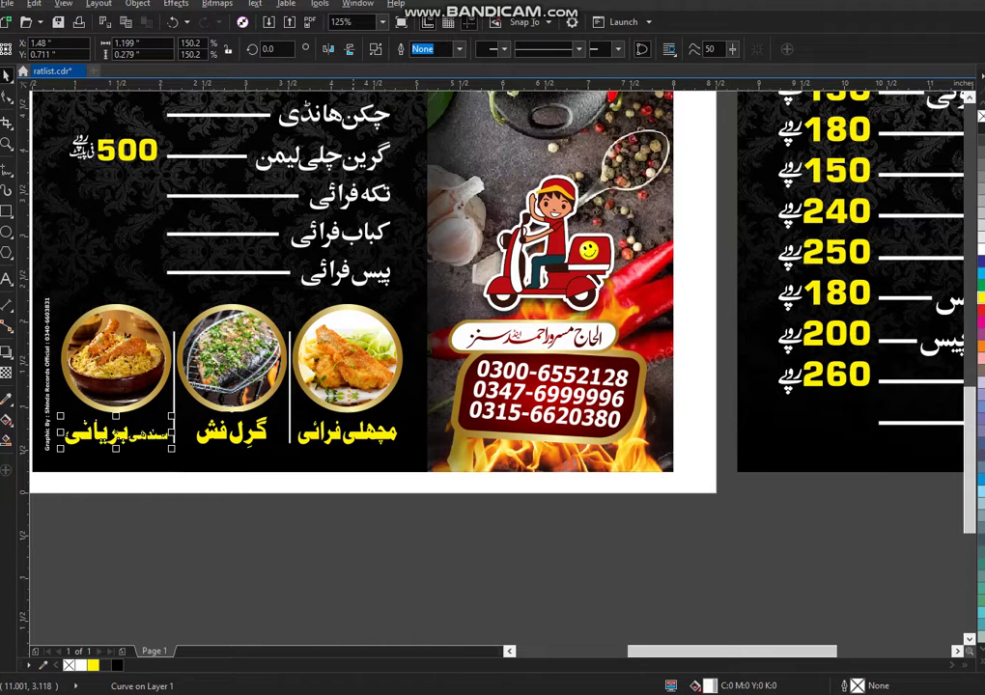
pyautogui.click(412, 534)
# Ungroup the fried fish photo and its gold ring, try moving the photo out of the ring and undo the move.
pyautogui.scroll(-2, 413, 535)
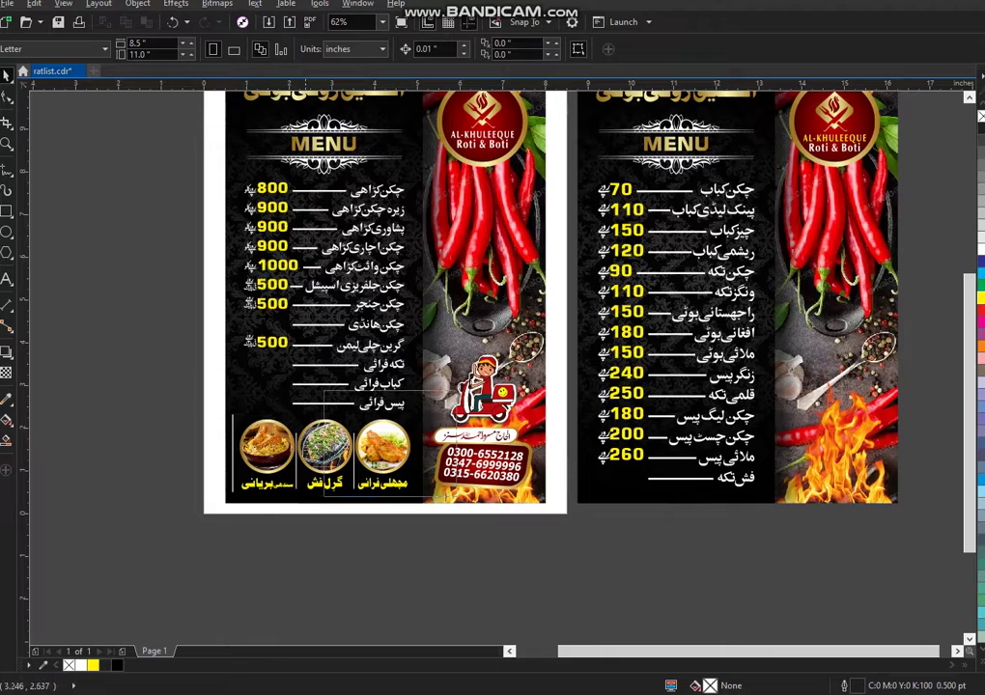
pyautogui.scroll(3, 237, 428)
pyautogui.click(674, 413)
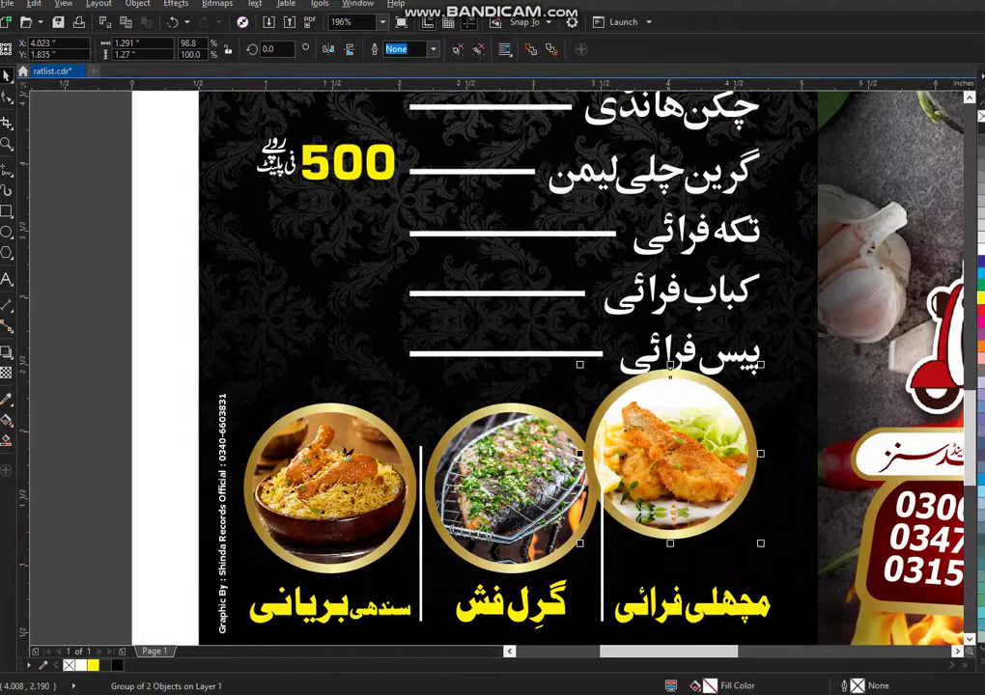
pyautogui.hotkey('ctrl', 'u')
pyautogui.press('Escape')
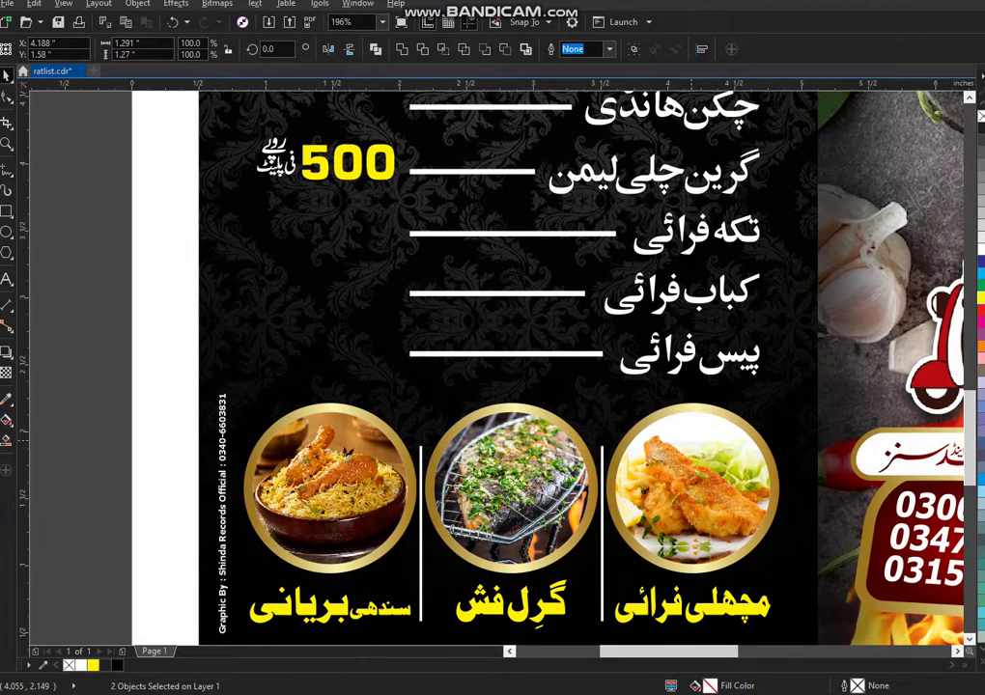
pyautogui.moveTo(701, 444); pyautogui.dragTo(633, 341)
pyautogui.hotkey('ctrl', 'z')
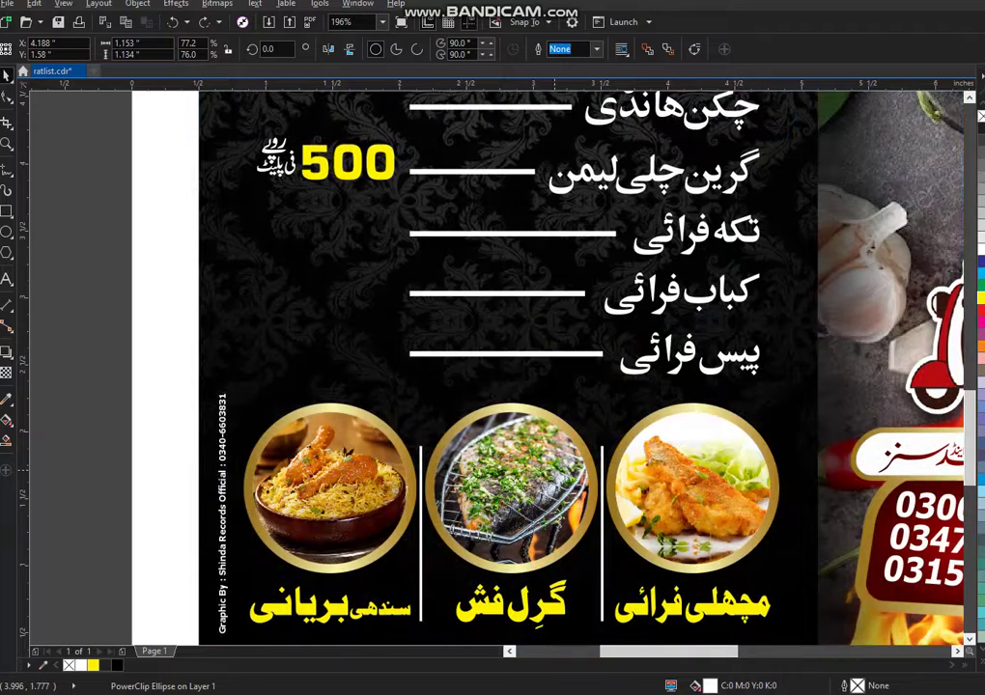
# Ungroup the grilled fish photo and its gold ring, try moving the photo away and undo the move.
pyautogui.click(549, 468)
pyautogui.click(329, 410)
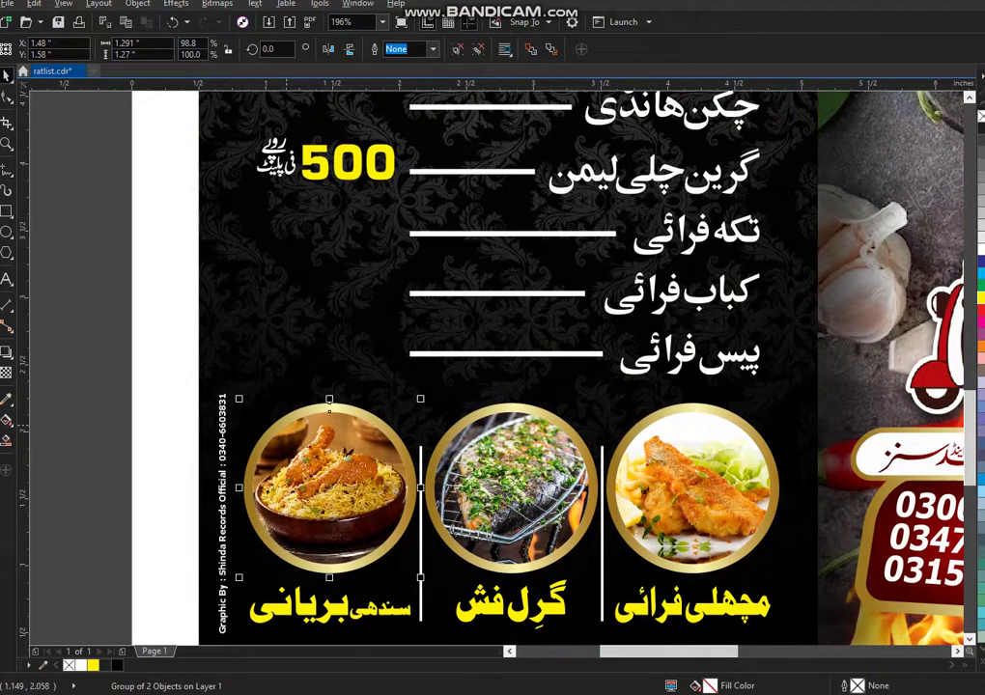
pyautogui.keyDown('ctrl'); pyautogui.click(519, 502); pyautogui.keyUp('ctrl')
pyautogui.moveTo(517, 509); pyautogui.dragTo(573, 405)
pyautogui.hotkey('ctrl', 'z')
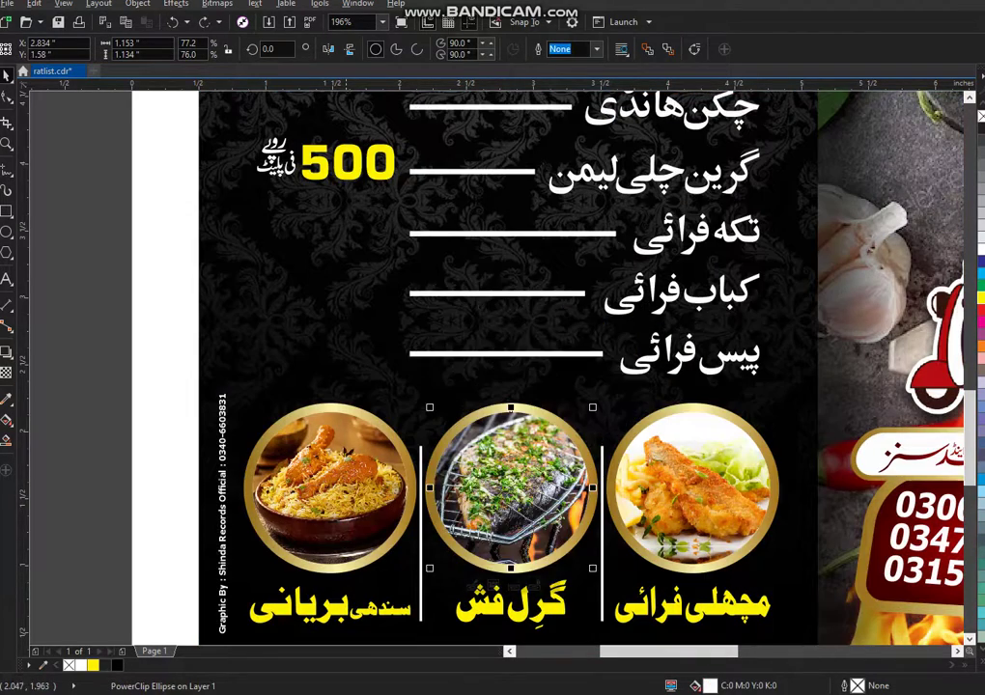
# Ungroup the biryani photo and its gold ring, try moving the photo upward and undo the move.
pyautogui.click(329, 463)
pyautogui.click(457, 49)
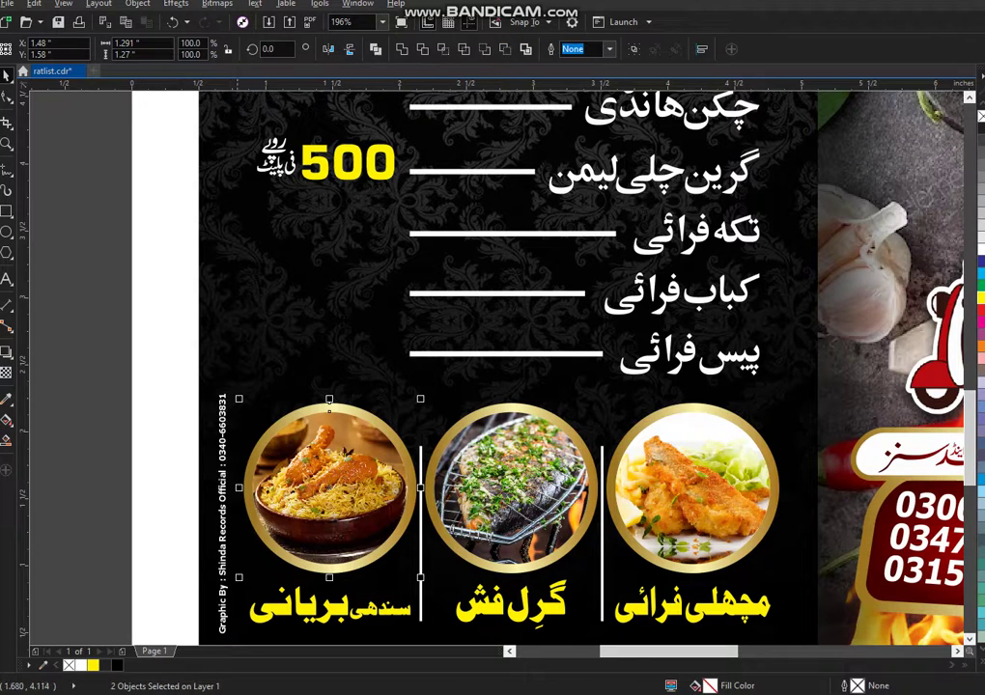
pyautogui.click(145, 391)
pyautogui.moveTo(350, 494); pyautogui.dragTo(327, 335)
pyautogui.hotkey('ctrl', 'z')
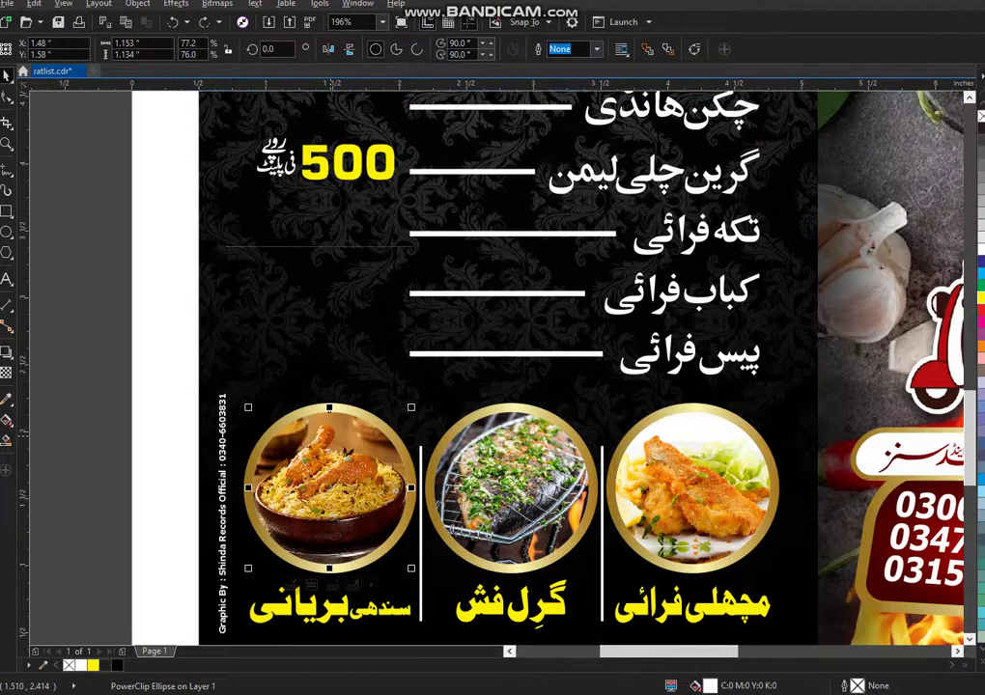
# Edit the biryani photo's PowerClip, scale the image inside down to about 2.05 × 1.39 in and finish editing.
pyautogui.rightClick(330, 247)
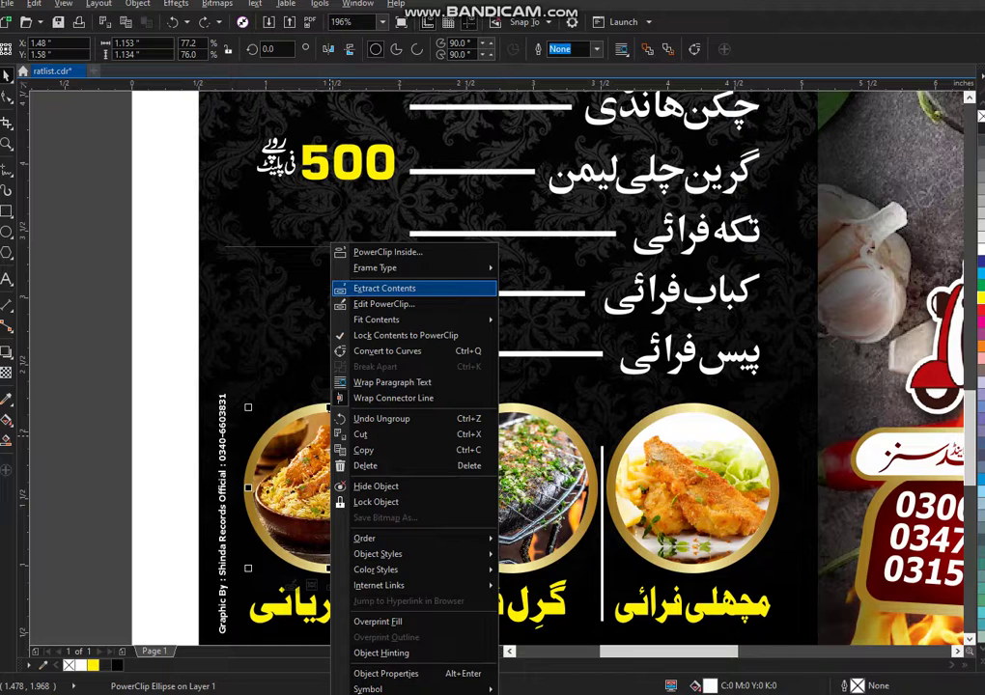
pyautogui.click(387, 288)
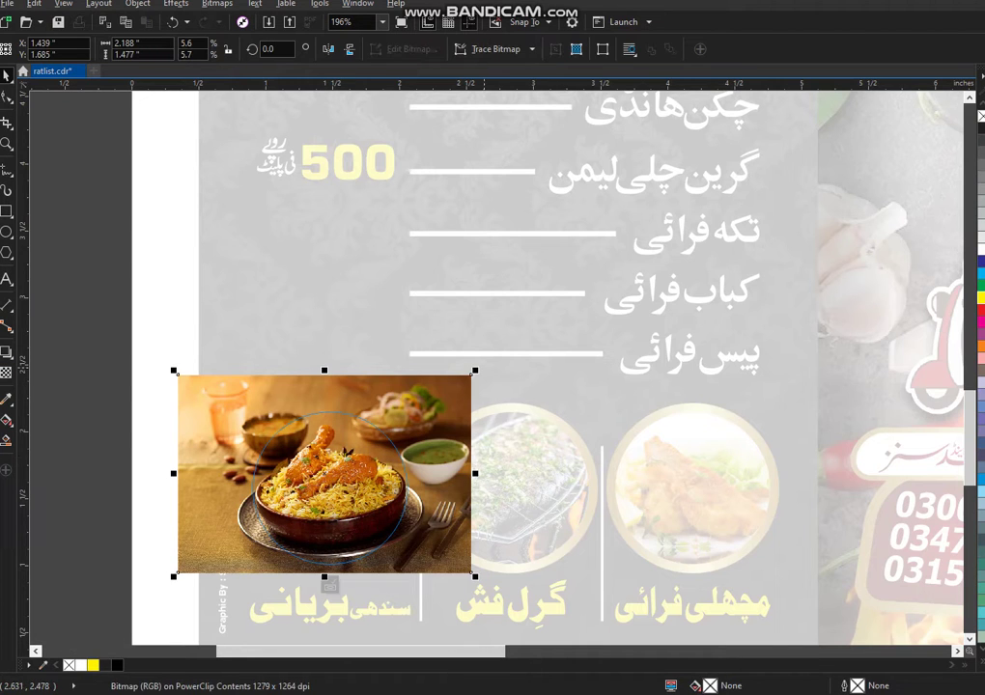
pyautogui.moveTo(478, 368); pyautogui.dragTo(470, 376)
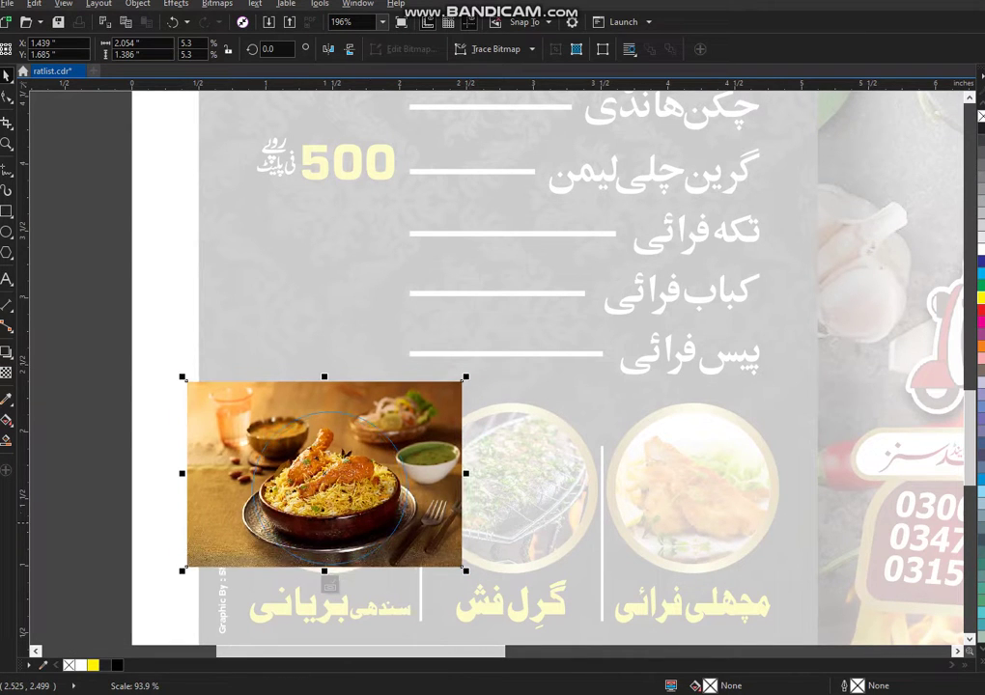
pyautogui.rightClick(330, 483)
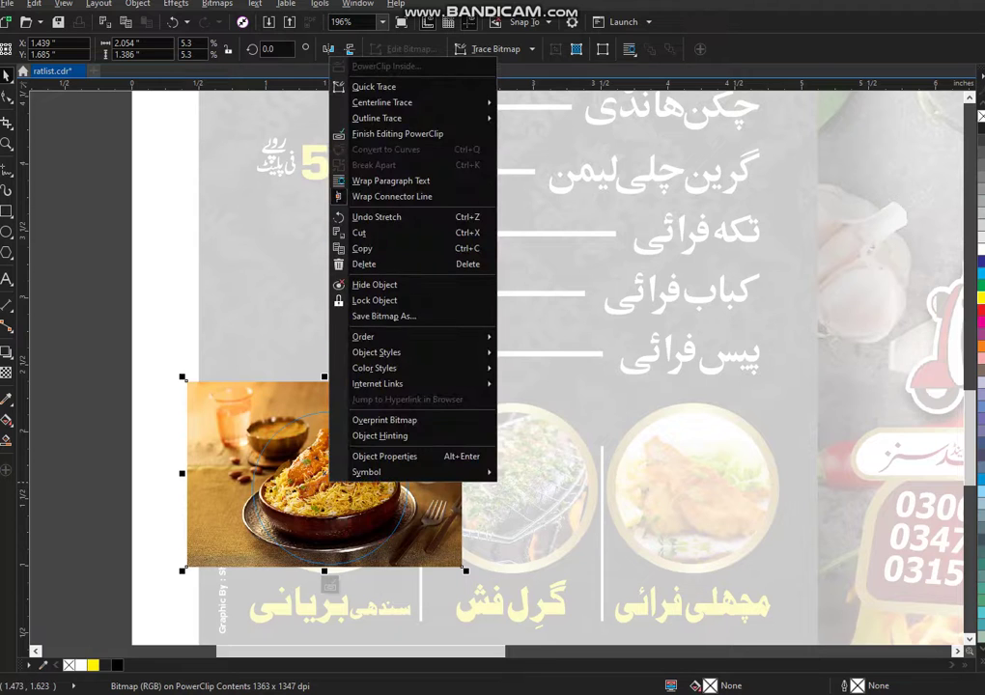
pyautogui.click(406, 132)
# Edit the grilled fish PowerClip, scale both images inside down to about 1.65 × 2.21 in and finish editing.
pyautogui.click(479, 461)
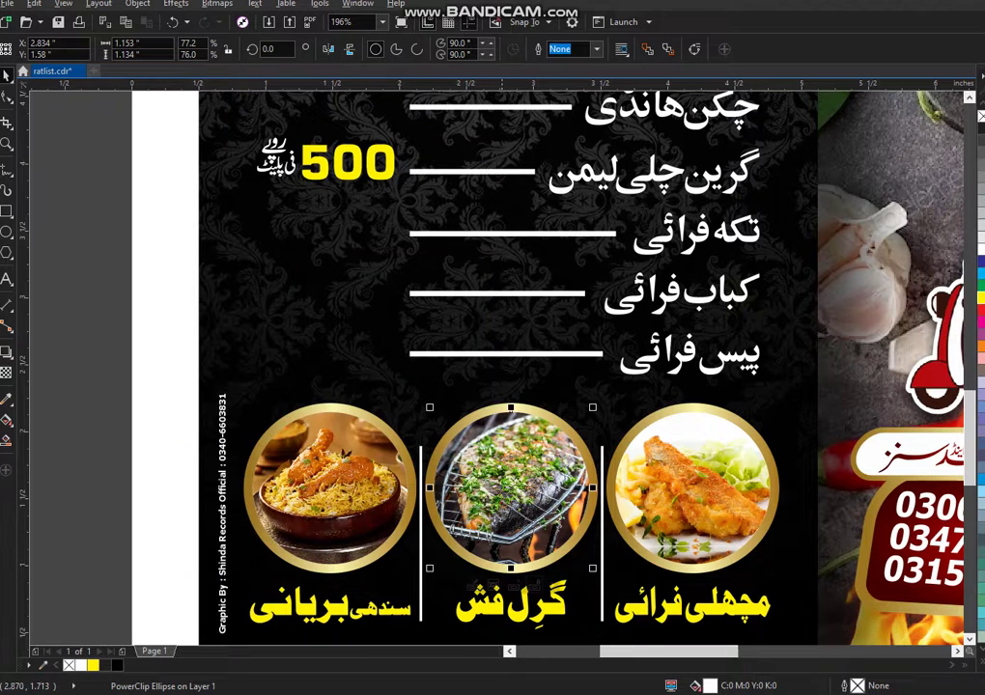
pyautogui.rightClick(499, 455)
pyautogui.click(555, 60)
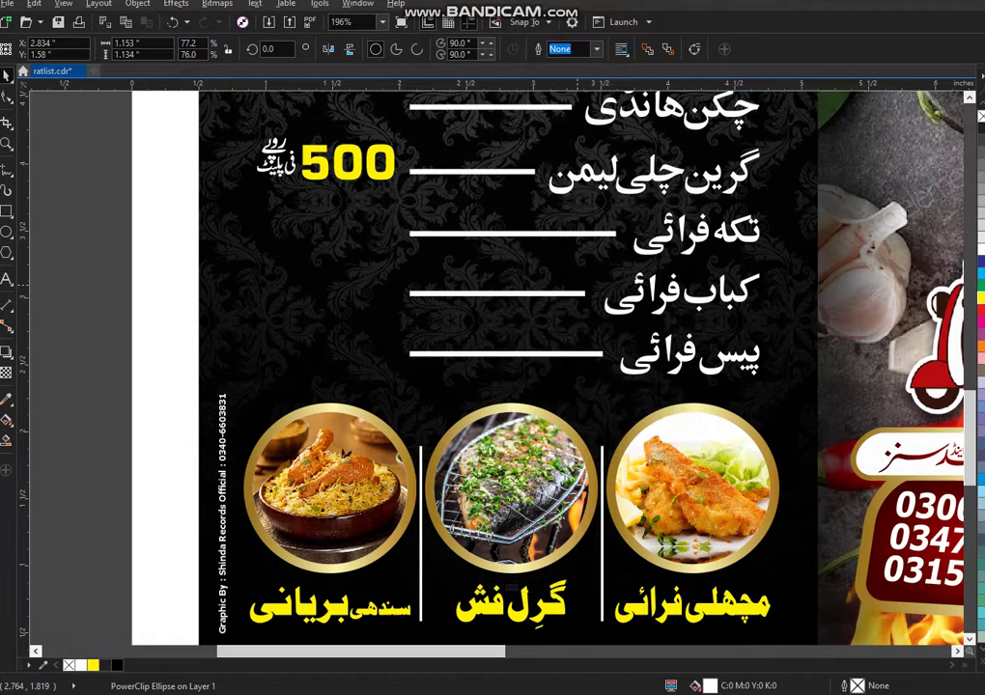
pyautogui.keyDown('shift'); pyautogui.click(549, 601); pyautogui.keyUp('shift')
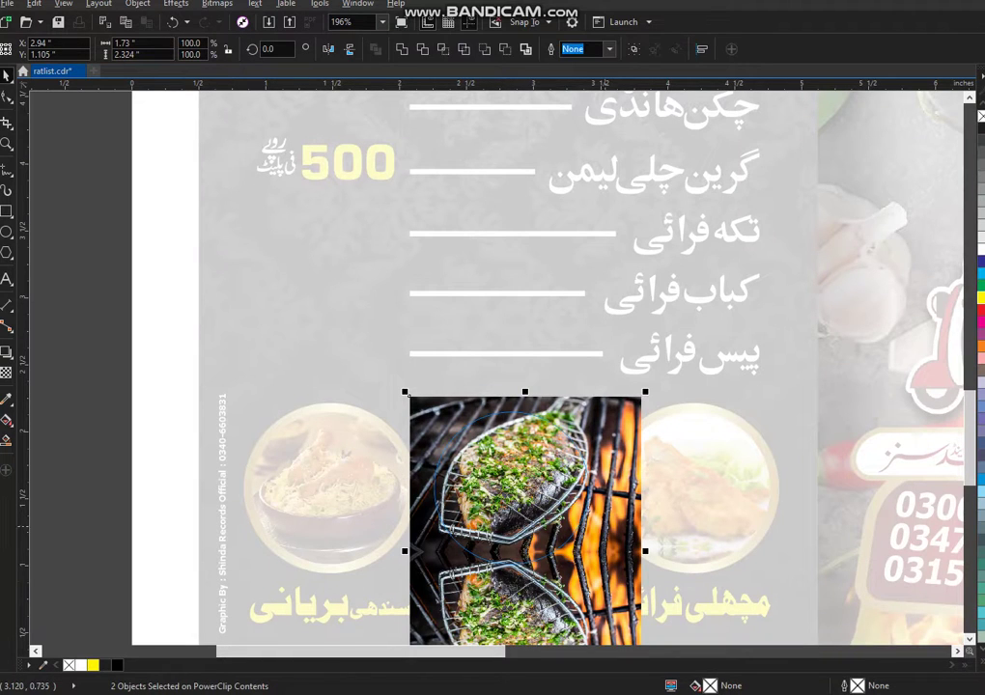
pyautogui.moveTo(643, 393); pyautogui.dragTo(633, 404)
pyautogui.rightClick(503, 449)
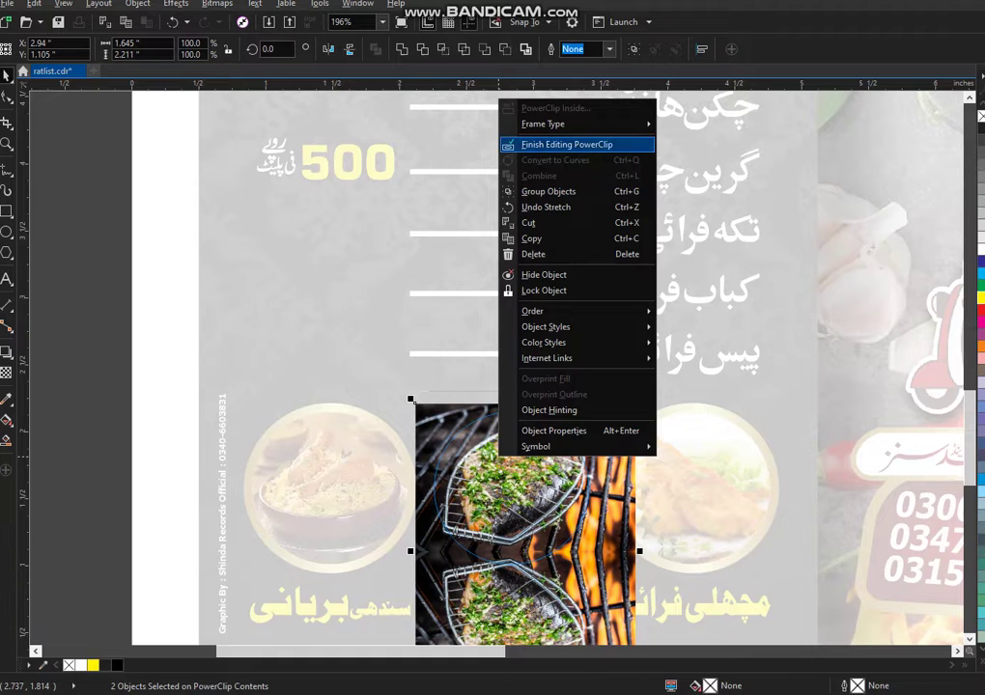
pyautogui.click(549, 144)
# Edit the fried fish PowerClip, try resizing the two images inside it together and finish editing.
pyautogui.click(697, 450)
pyautogui.rightClick(698, 450)
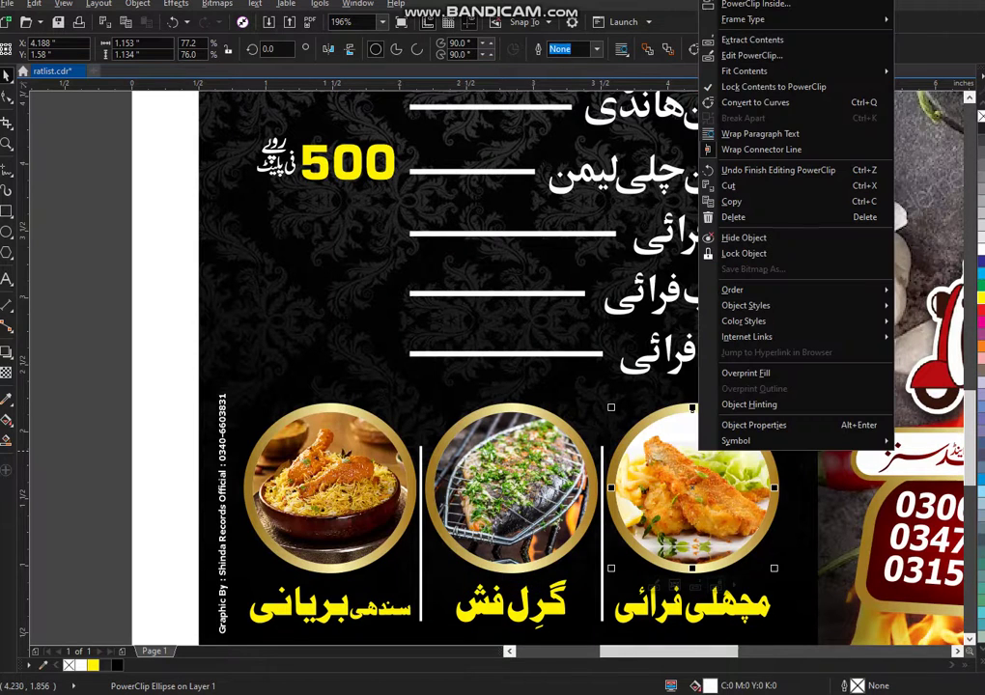
pyautogui.click(750, 55)
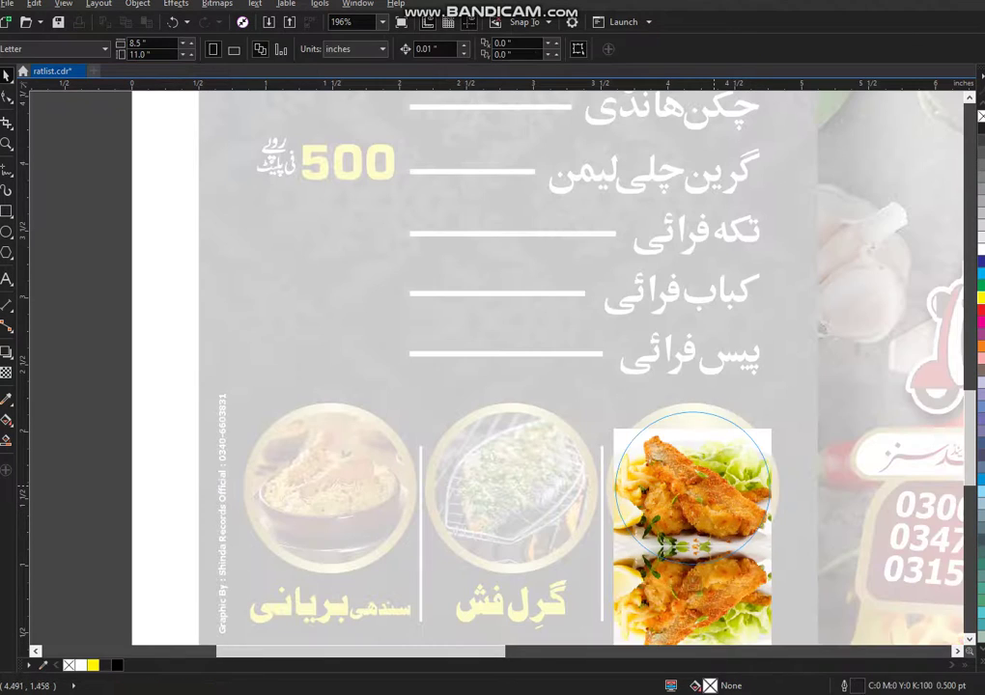
pyautogui.keyDown('shift'); pyautogui.click(723, 608); pyautogui.keyUp('shift')
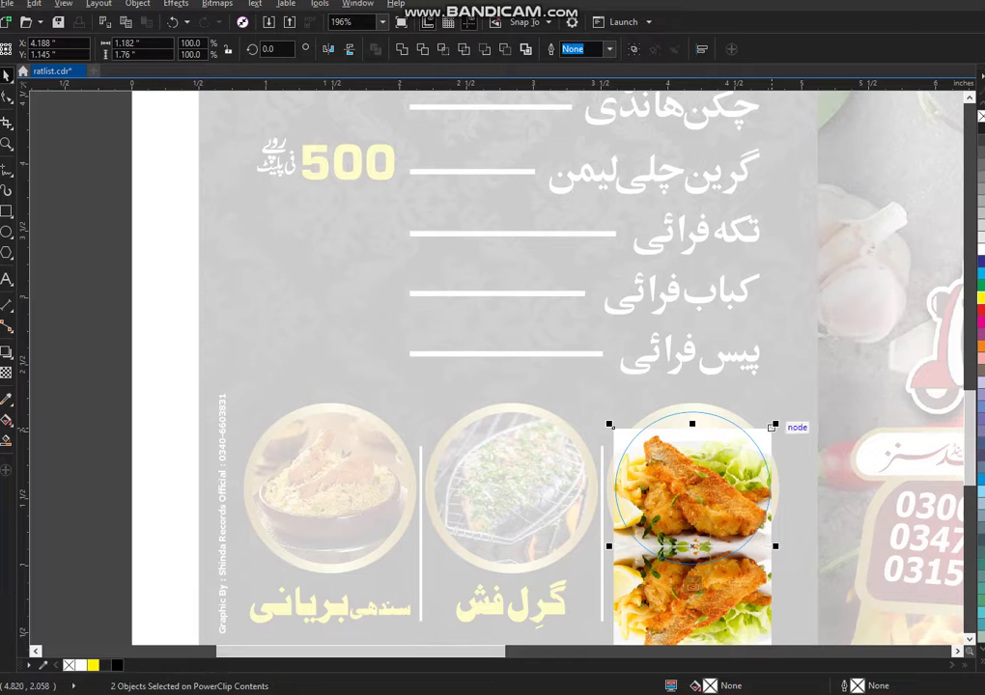
pyautogui.moveTo(775, 424); pyautogui.dragTo(775, 423)
pyautogui.rightClick(692, 103)
pyautogui.click(739, 147)
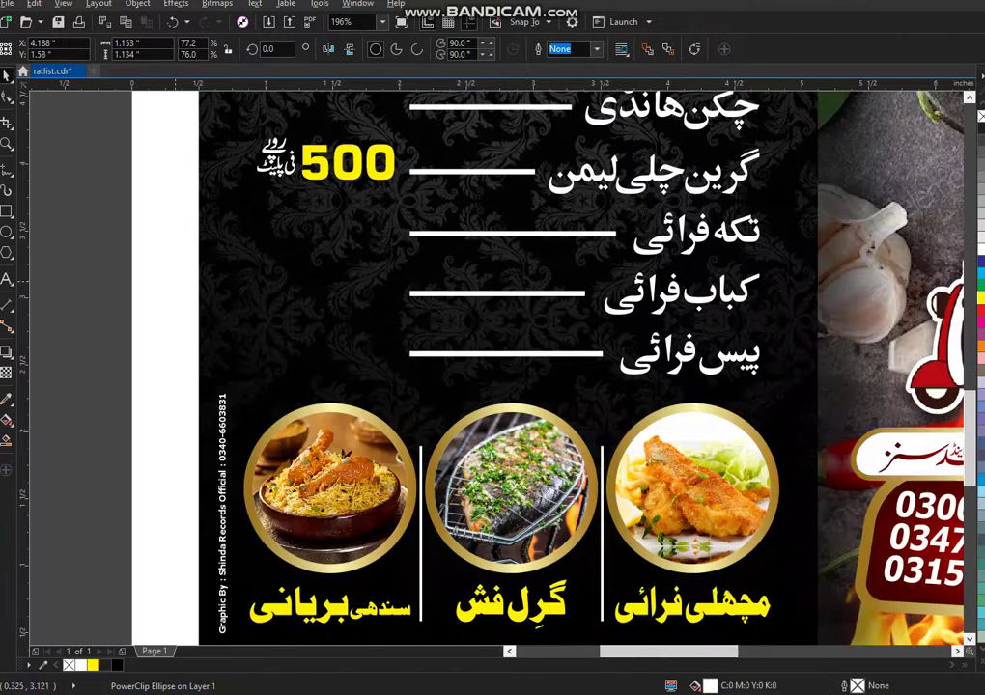
# Open the PowerClip contents of the first menu card's background rectangle for editing.
pyautogui.click(176, 282)
pyautogui.scroll(-1, 330, 608)
pyautogui.moveTo(807, 521); pyautogui.dragTo(239, 60)
pyautogui.click(655, 220)
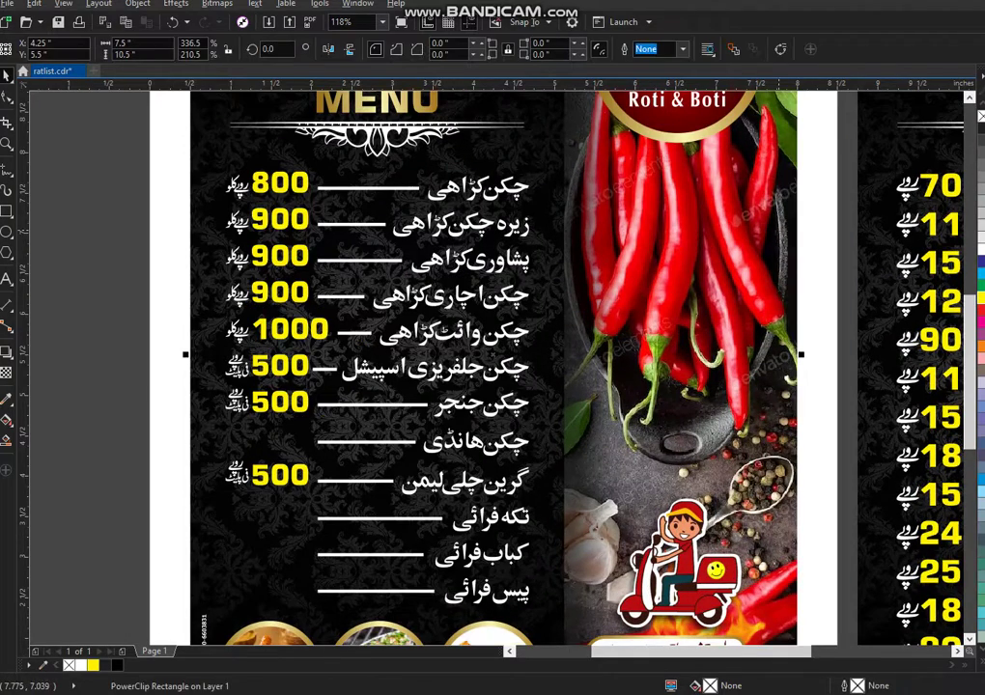
pyautogui.rightClick(782, 367)
pyautogui.click(835, 288)
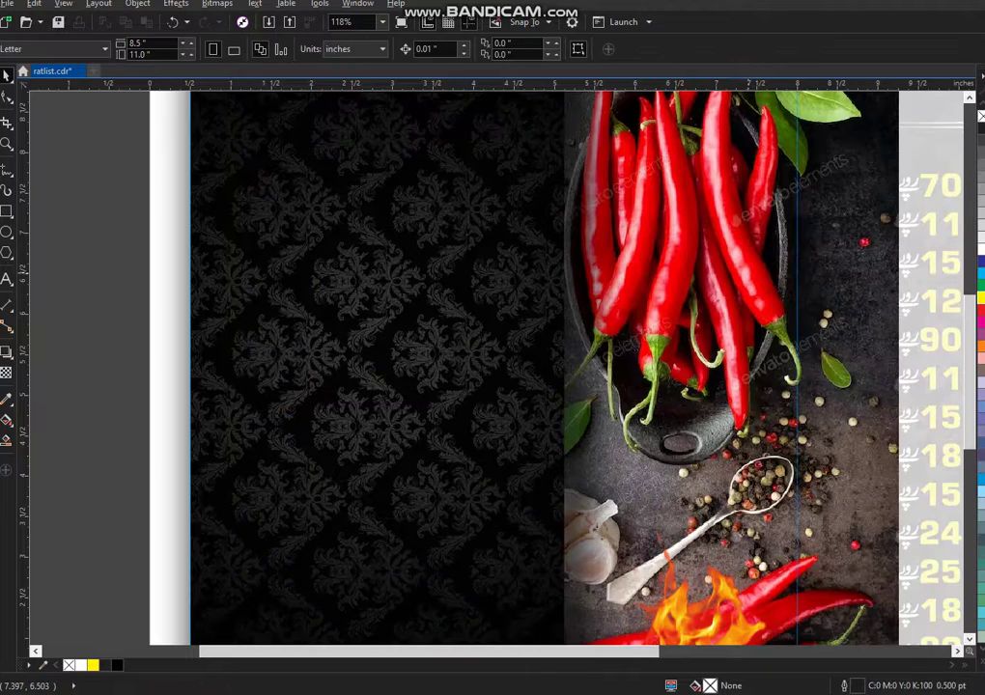
# Enlarge the lower flames bitmap in the card background to about 3.4 × 4.53 in.
pyautogui.scroll(-3, 744, 280)
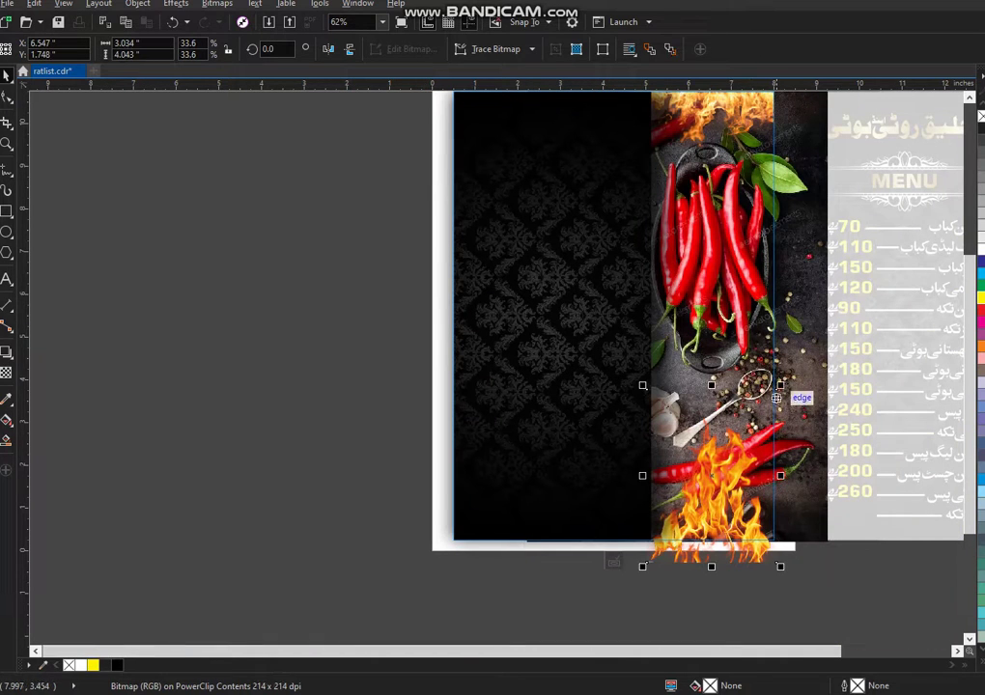
pyautogui.moveTo(780, 385); pyautogui.dragTo(789, 374)
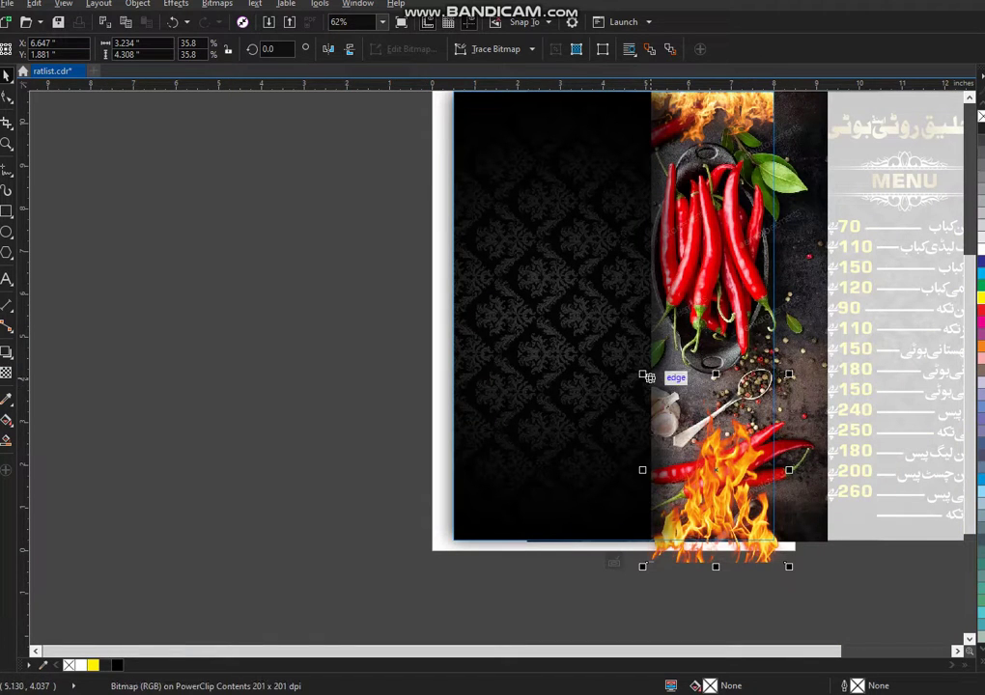
pyautogui.moveTo(645, 375); pyautogui.dragTo(635, 365)
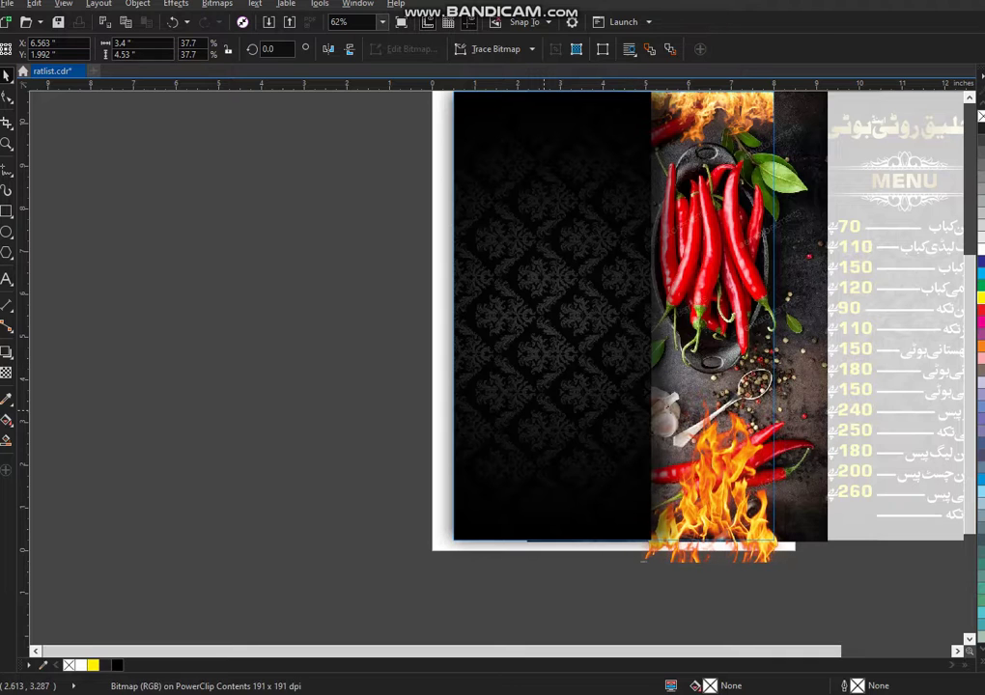
pyautogui.moveTo(551, 409); pyautogui.dragTo(504, 410)
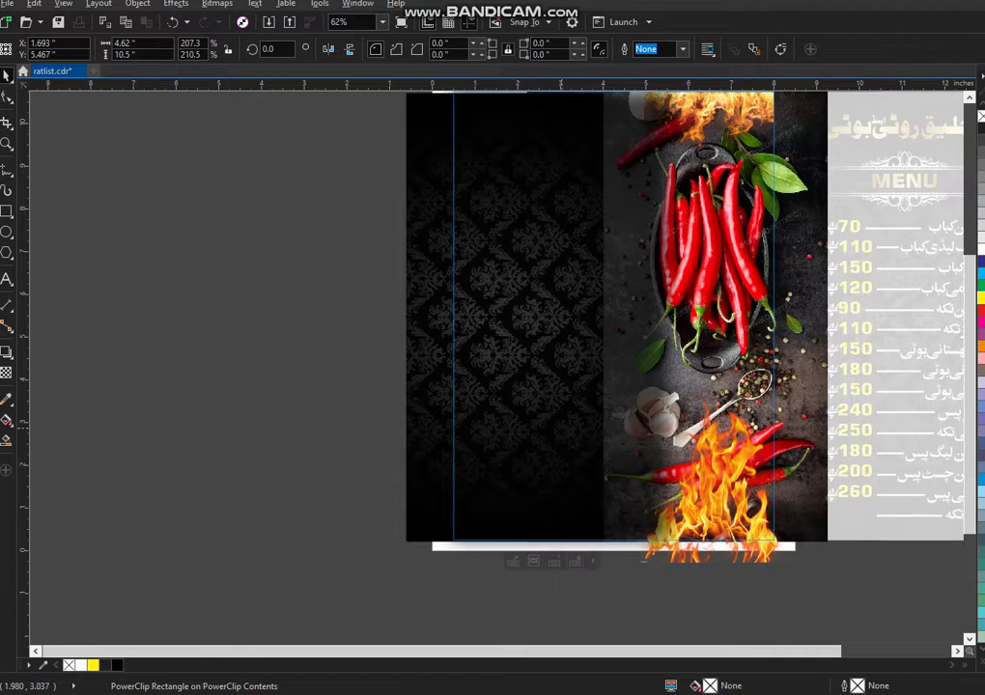
pyautogui.hotkey('ctrl', 'z')
pyautogui.keyDown('shift'); pyautogui.click(658, 360); pyautogui.keyUp('shift')
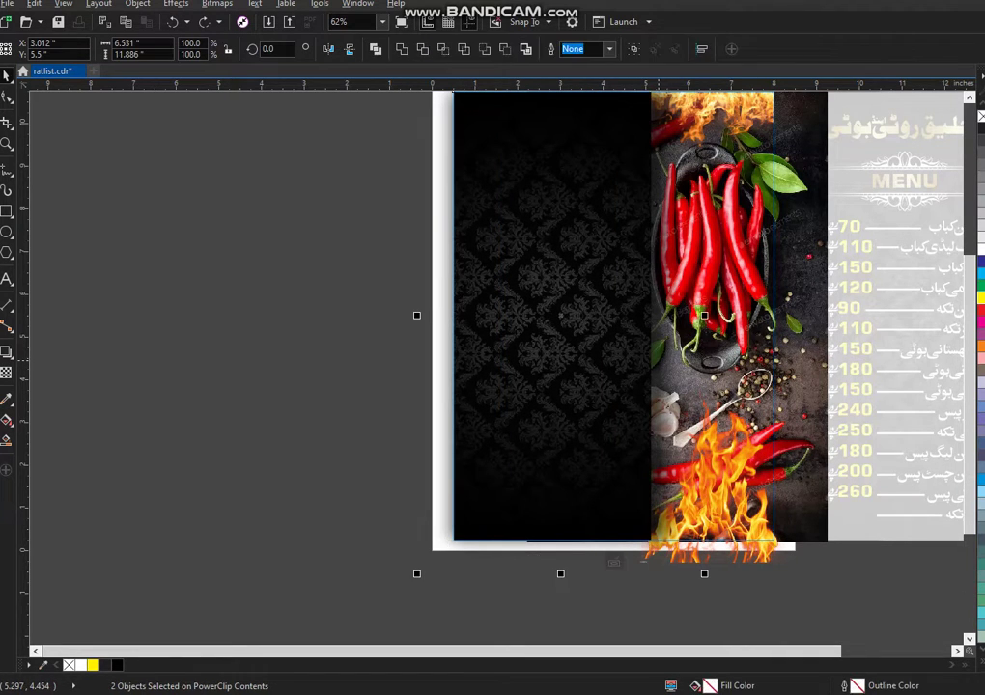
pyautogui.moveTo(704, 316); pyautogui.dragTo(704, 315)
pyautogui.moveTo(419, 570); pyautogui.dragTo(420, 570)
pyautogui.rightClick(556, 302)
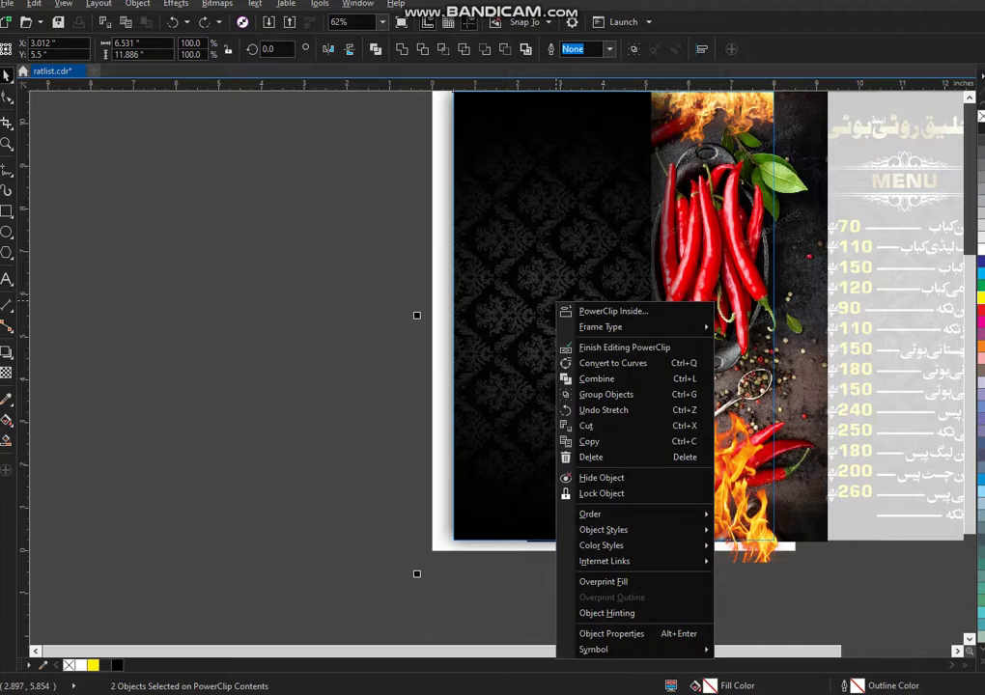
pyautogui.click(335, 300)
# Move the damask pattern panel clear of the first card's background, then try shifting the black lens rectangle and undo that move.
pyautogui.click(520, 295)
pyautogui.moveTo(561, 311); pyautogui.dragTo(315, 312)
pyautogui.moveTo(537, 307); pyautogui.dragTo(526, 385)
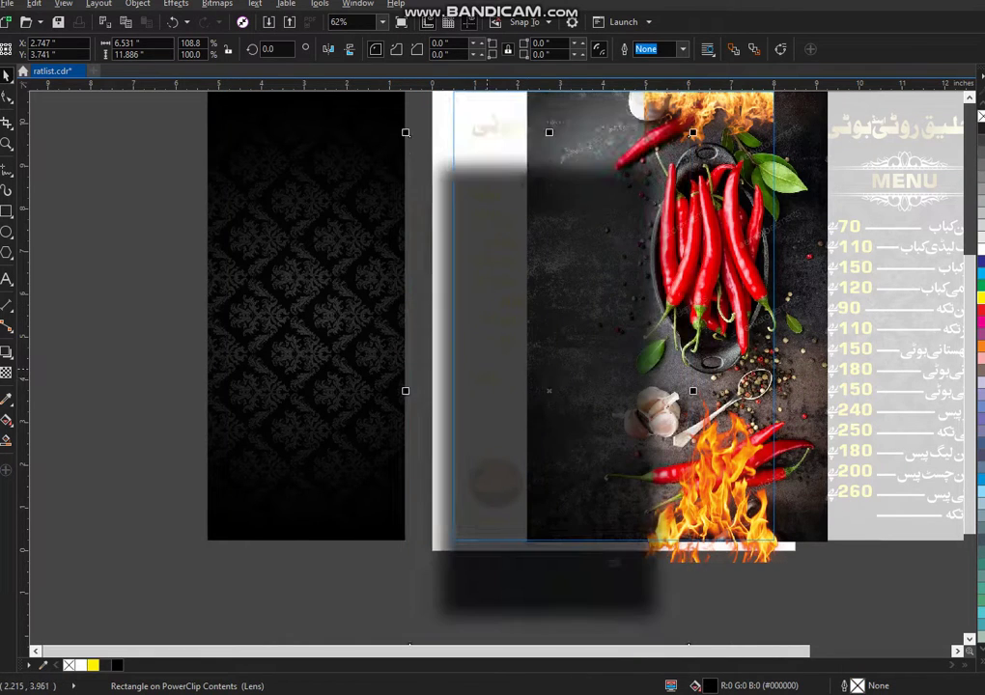
pyautogui.hotkey('ctrl', 'z')
# Narrow the damask bitmap inside the pattern panel's PowerClip to about 5.41 in wide and move the panel back over the card background.
pyautogui.click(294, 309)
pyautogui.rightClick(297, 227)
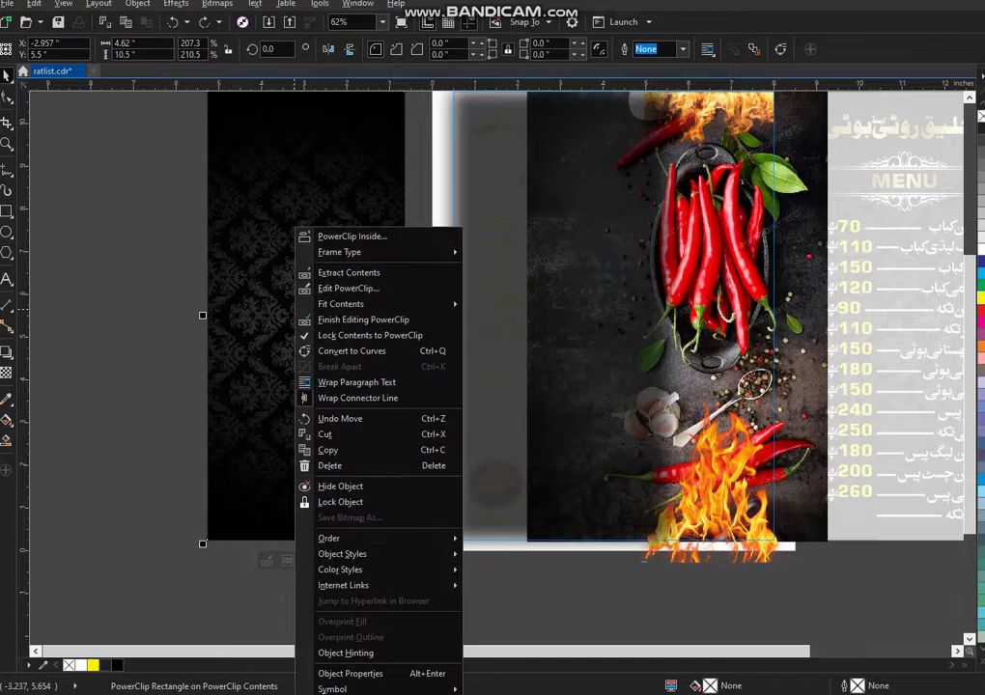
pyautogui.click(343, 286)
pyautogui.click(306, 556)
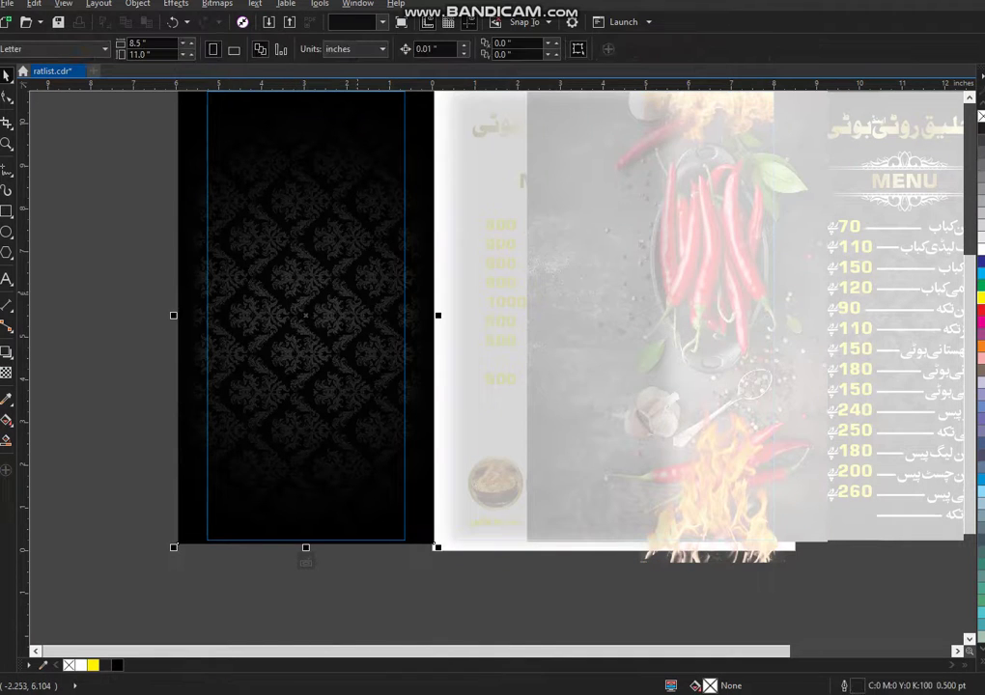
pyautogui.moveTo(434, 316); pyautogui.dragTo(421, 316)
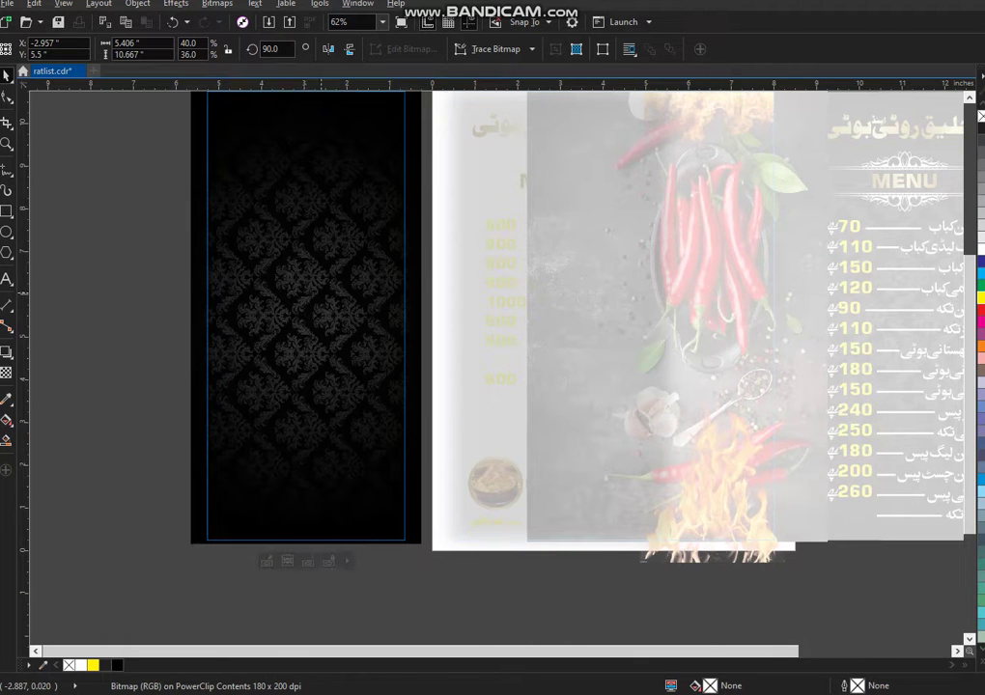
pyautogui.click(306, 561)
pyautogui.moveTo(320, 284); pyautogui.dragTo(559, 297)
# Enlarge the upper flames bitmap to about 3.38 × 2.25 in and finish editing the first card's background PowerClip.
pyautogui.scroll(-2, 483, 329)
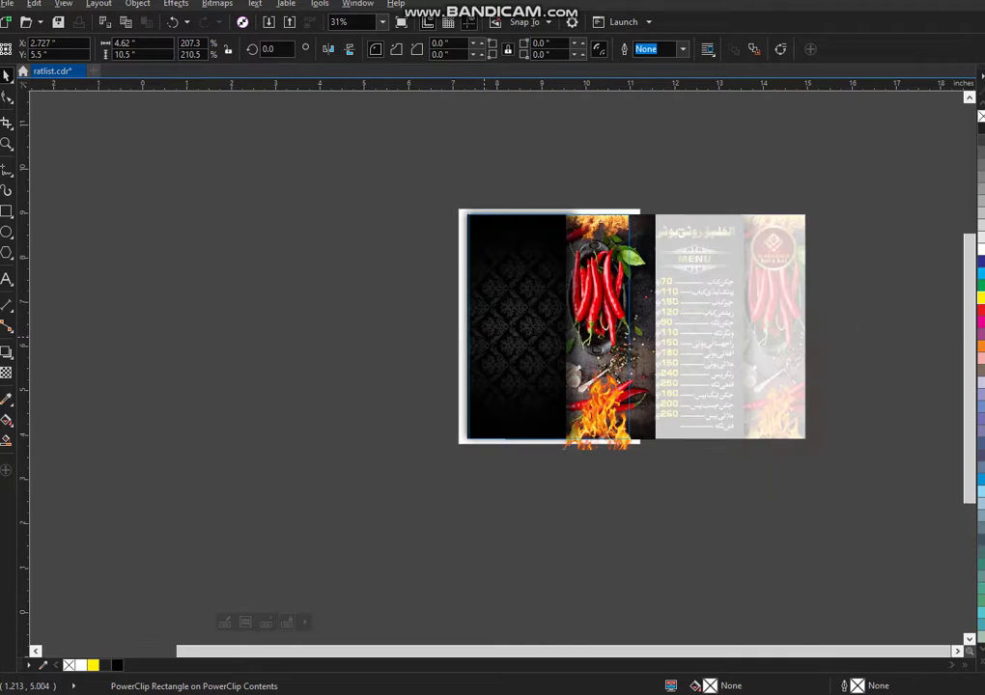
pyautogui.scroll(2, 752, 285)
pyautogui.click(465, 157)
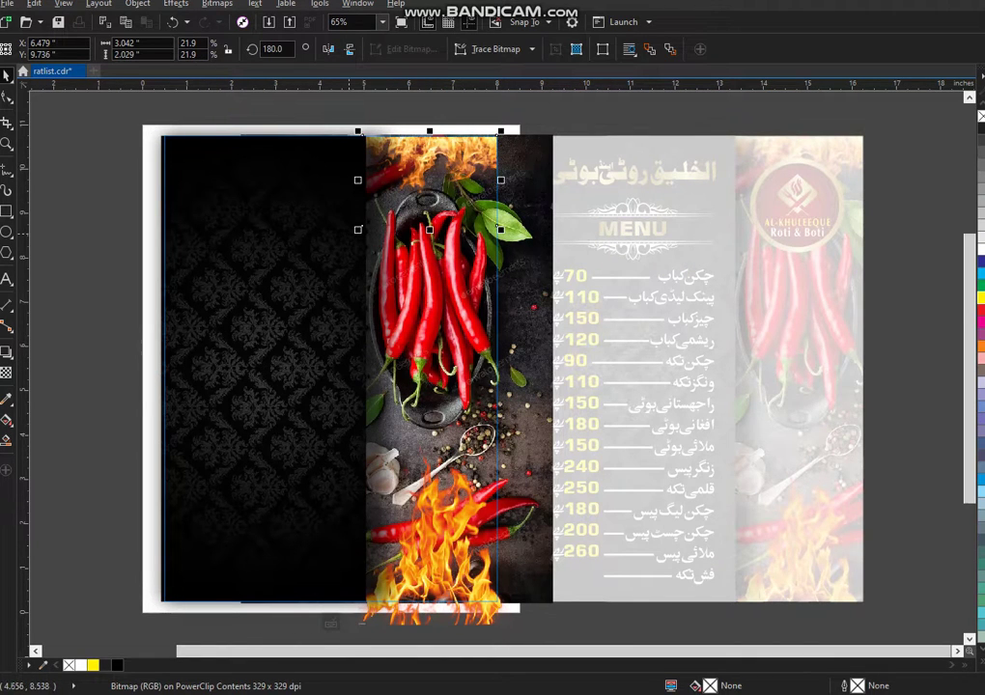
pyautogui.moveTo(358, 229); pyautogui.dragTo(343, 238)
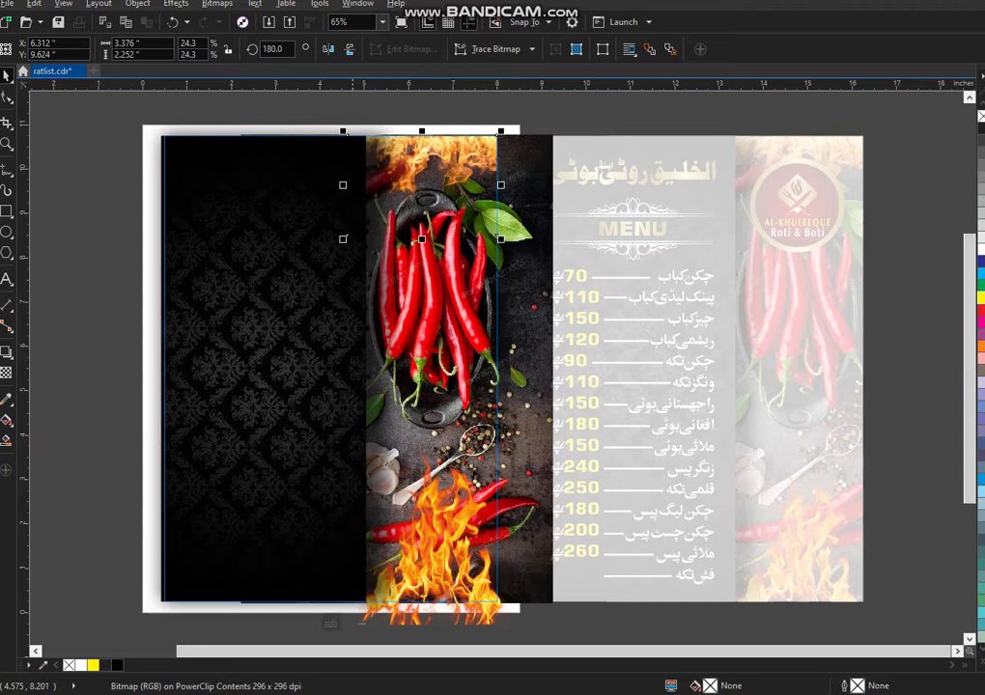
pyautogui.rightClick(295, 208)
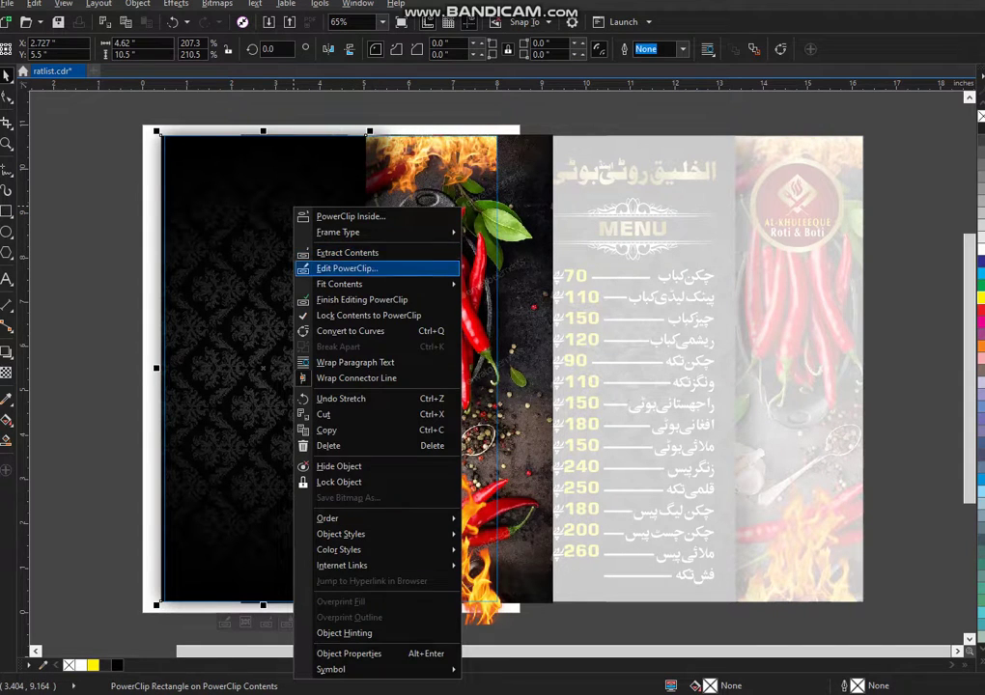
pyautogui.click(362, 300)
pyautogui.click(76, 193)
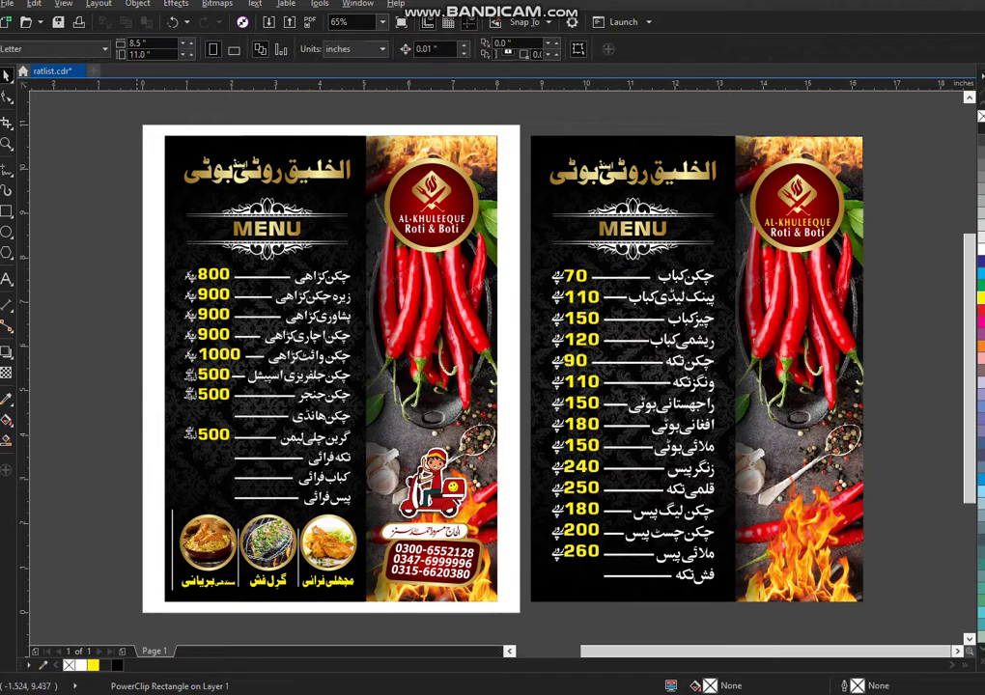
# Open the PowerClip contents of the second menu card's background rectangle for editing.
pyautogui.click(772, 140)
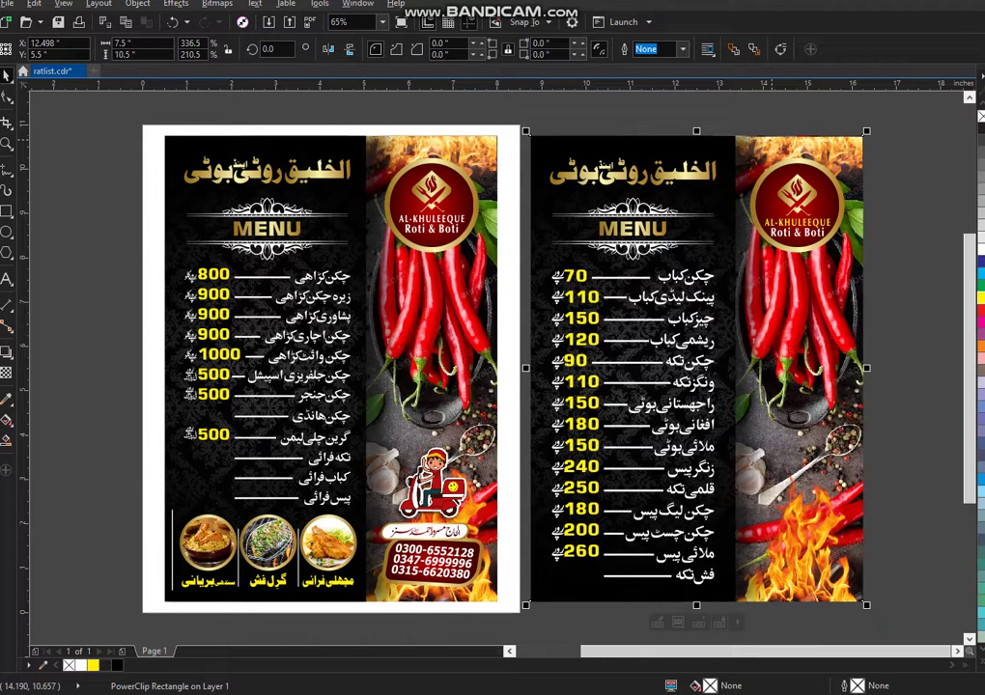
pyautogui.click(772, 140)
pyautogui.rightClick(771, 140)
pyautogui.click(821, 202)
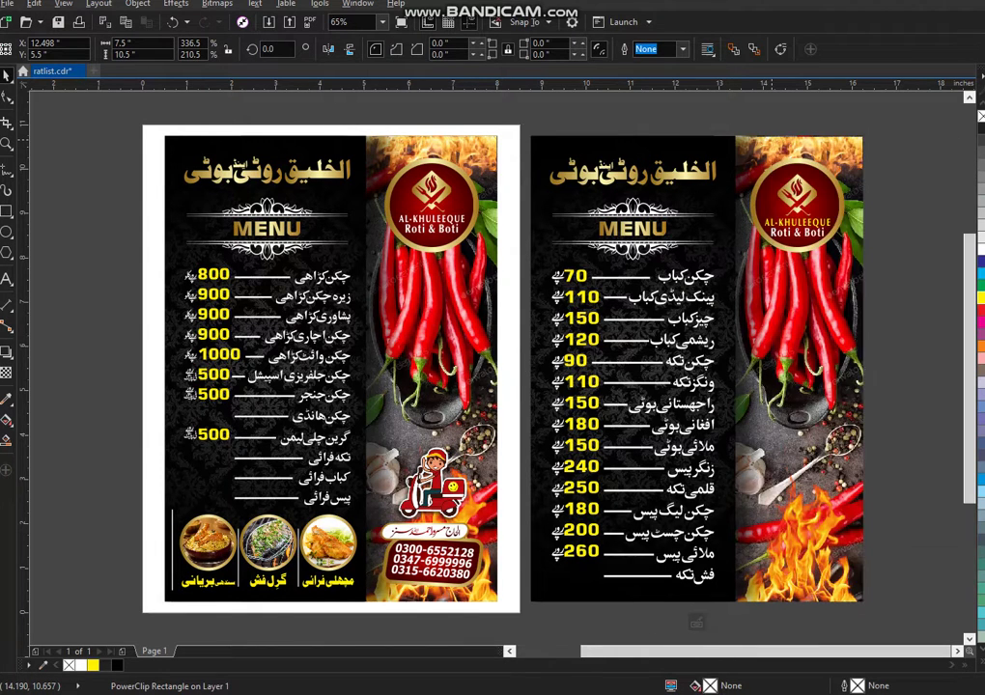
# Edit the damask panel's nested PowerClip, narrow its pattern bitmap to about 5.46 in wide and finish editing that panel.
pyautogui.moveTo(692, 249); pyautogui.dragTo(653, 230)
pyautogui.rightClick(653, 228)
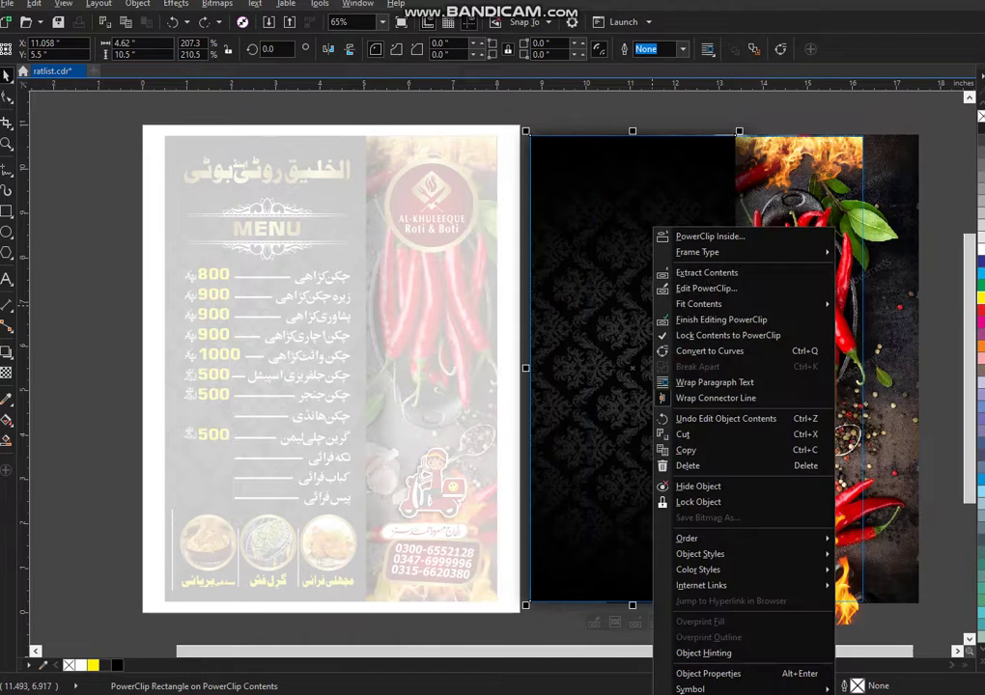
pyautogui.click(705, 288)
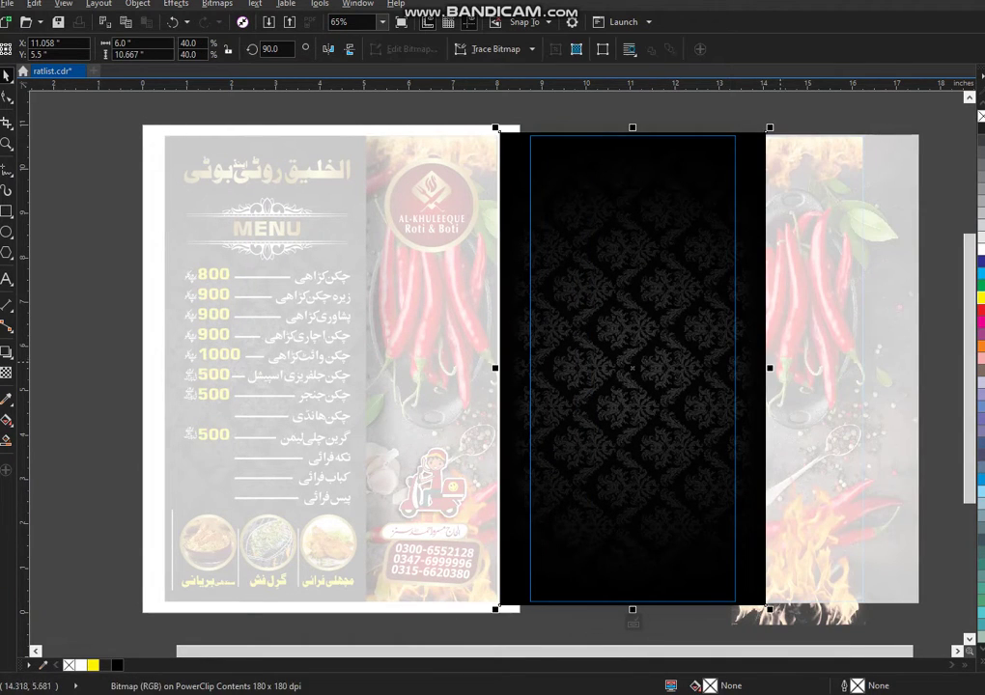
pyautogui.moveTo(765, 368); pyautogui.dragTo(753, 367)
pyautogui.rightClick(640, 358)
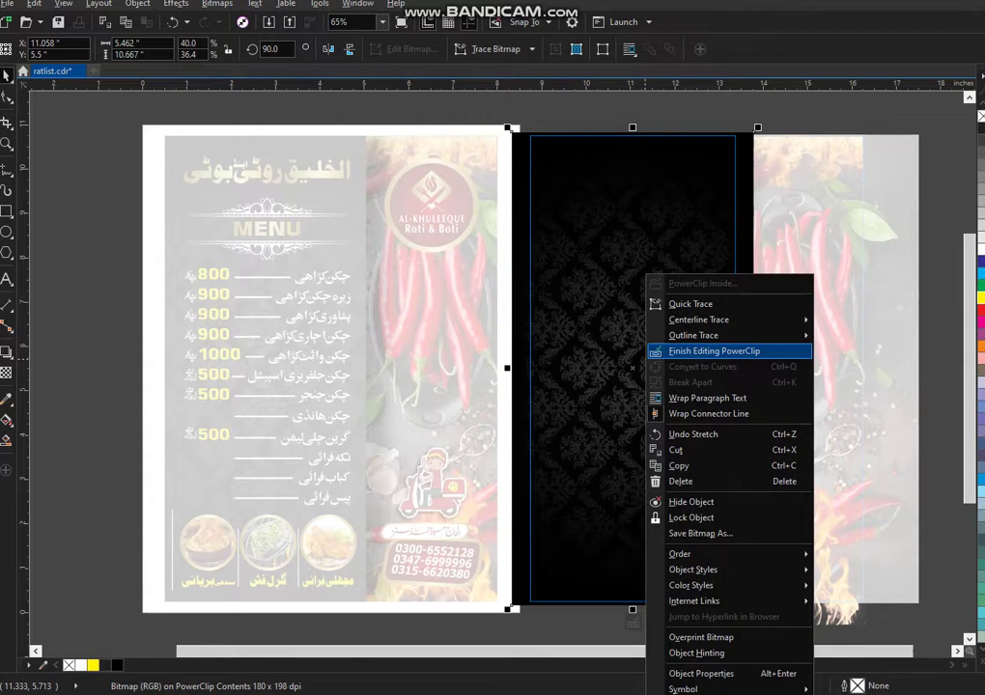
pyautogui.click(710, 351)
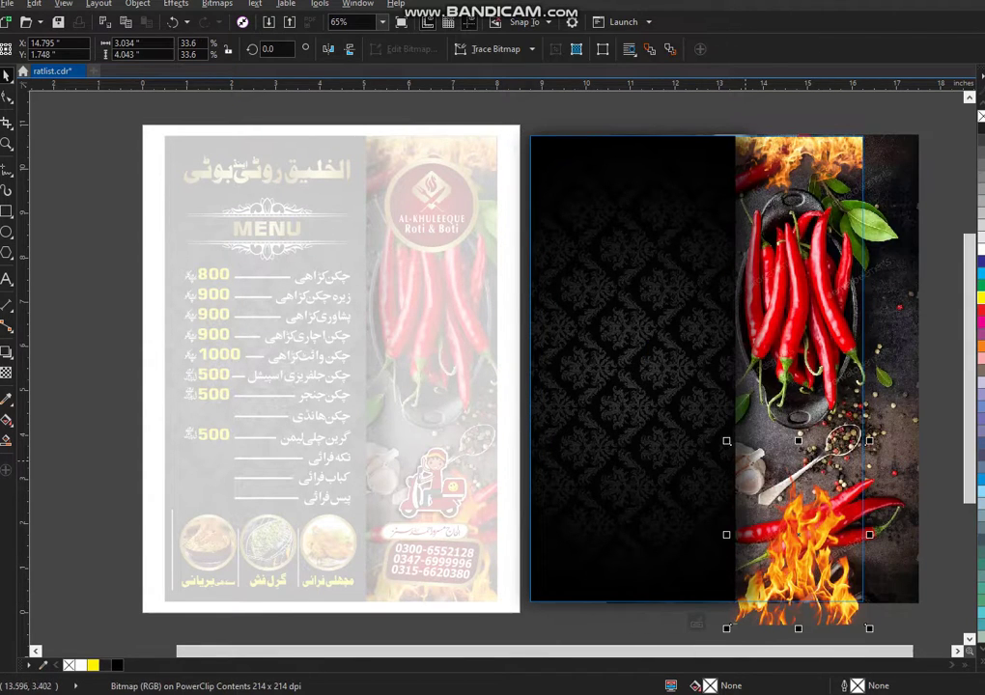
# Enlarge the lower flames bitmap to about 3.66 × 4.88 in and the upper flames slightly, finishing the second card's PowerClip edit.
pyautogui.moveTo(726, 441); pyautogui.dragTo(712, 425)
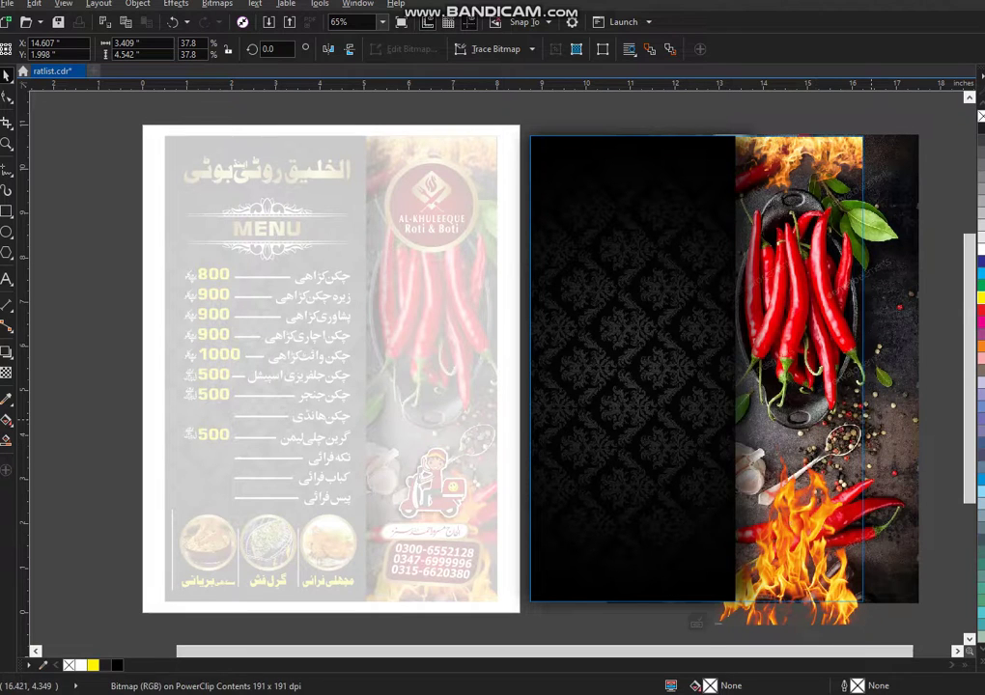
pyautogui.moveTo(873, 415); pyautogui.dragTo(879, 404)
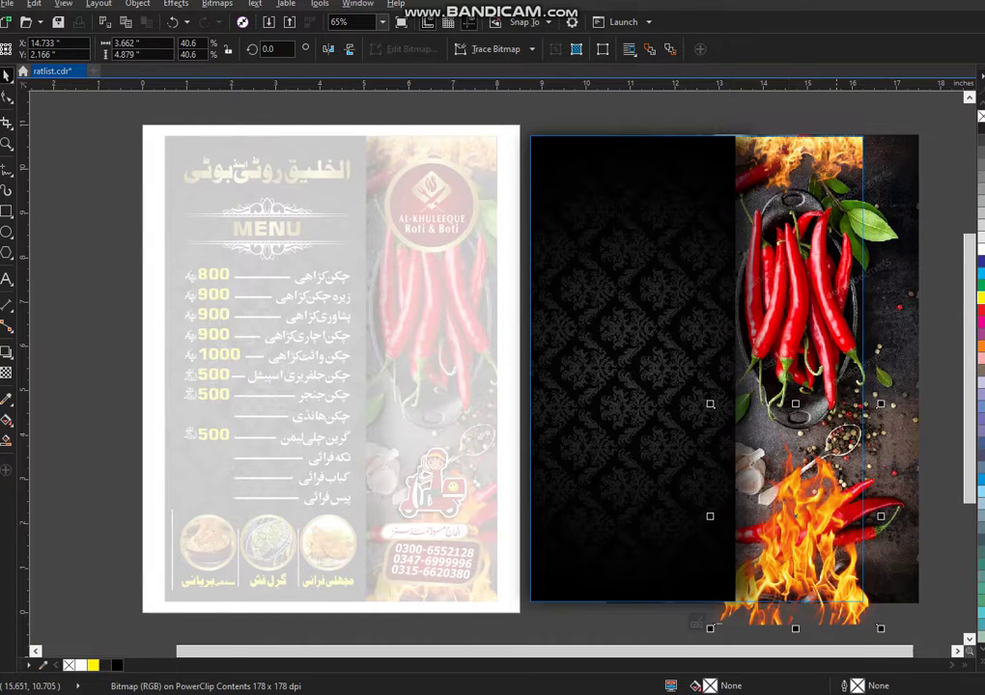
pyautogui.click(839, 146)
pyautogui.moveTo(724, 230); pyautogui.dragTo(712, 241)
pyautogui.rightClick(625, 363)
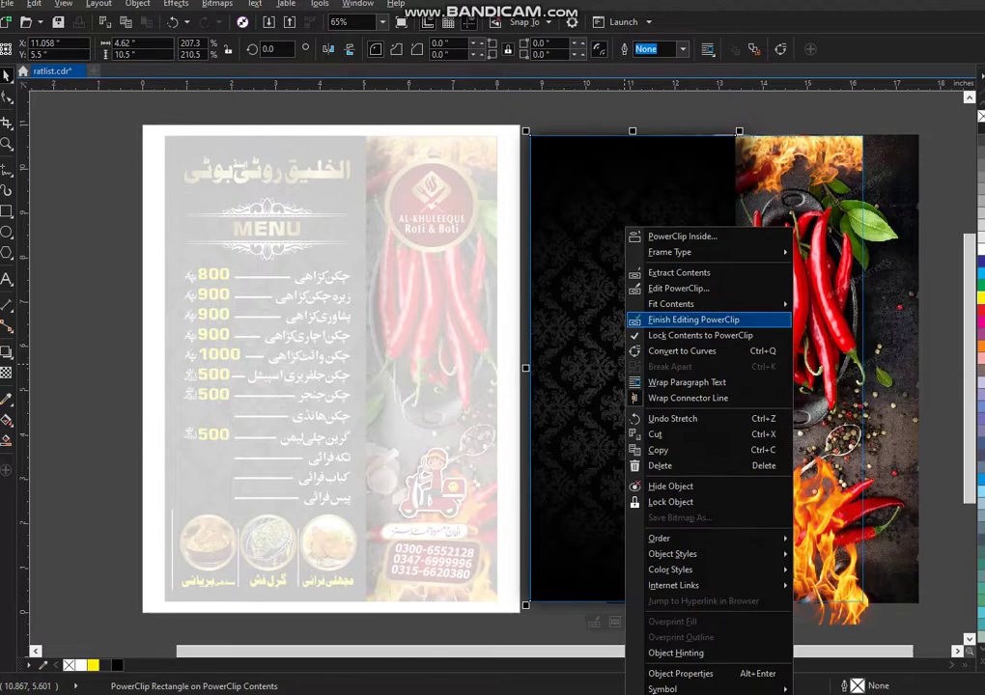
pyautogui.click(693, 319)
pyautogui.click(554, 115)
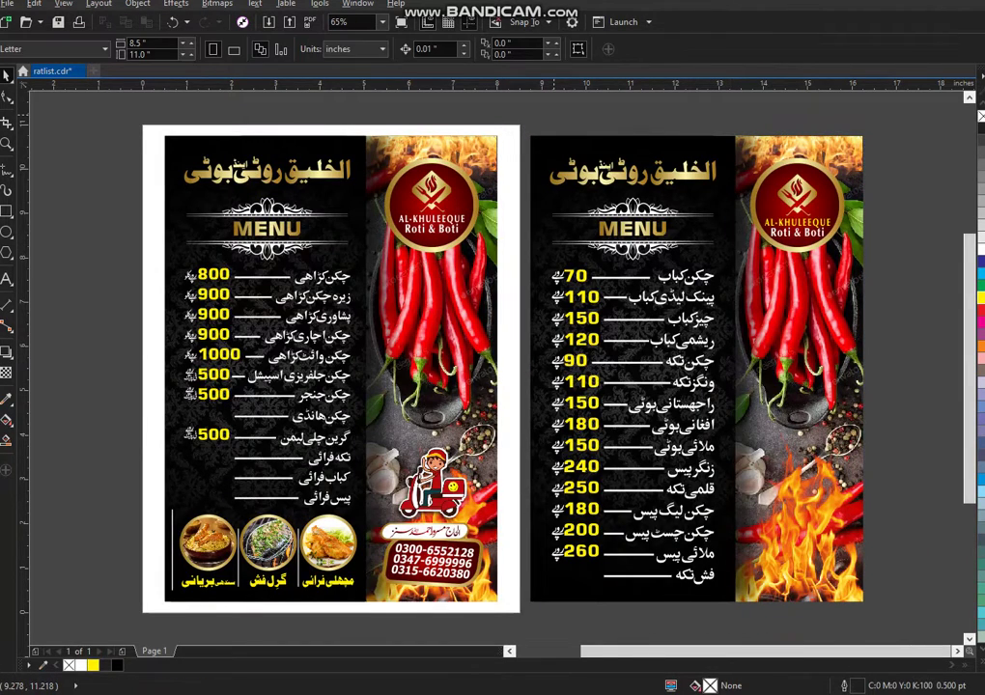
# Start an artistic text object in the empty area above the menu cards and switch the keyboard language to Urdu.
pyautogui.press('F4')
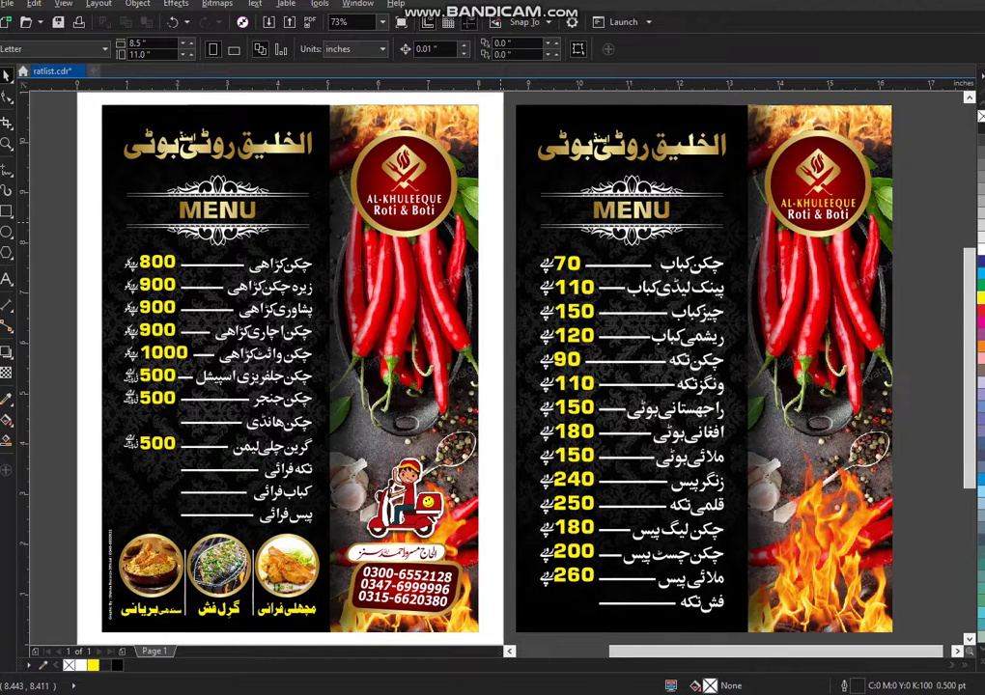
pyautogui.scroll(-1, 657, 383)
pyautogui.press('F2')
pyautogui.moveTo(824, 378); pyautogui.dragTo(289, 140)
pyautogui.press('F8')
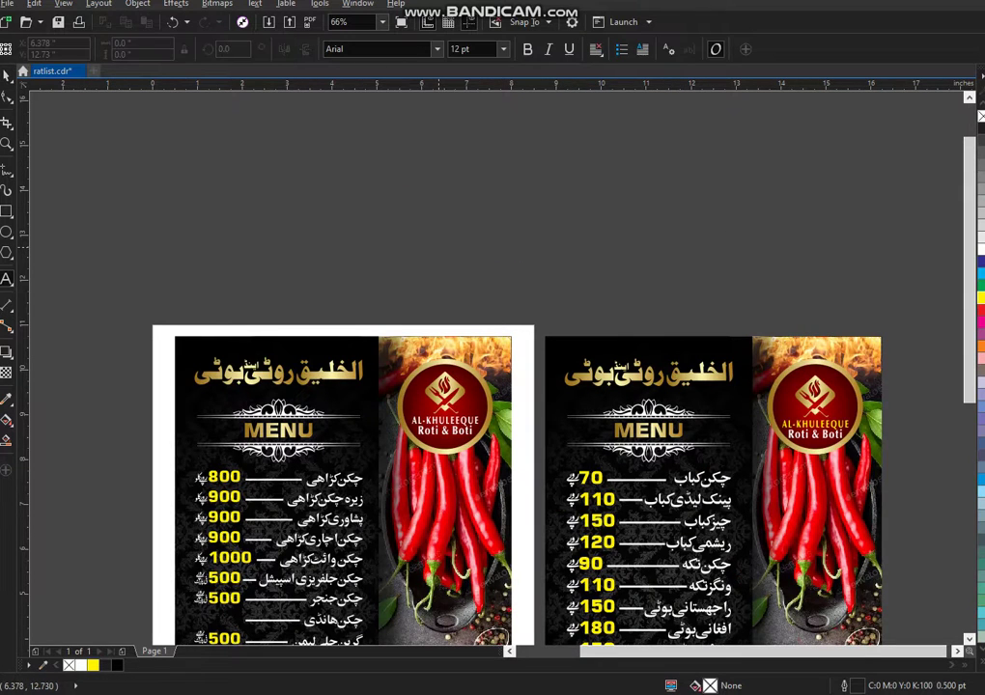
pyautogui.click(438, 241)
pyautogui.write('as')
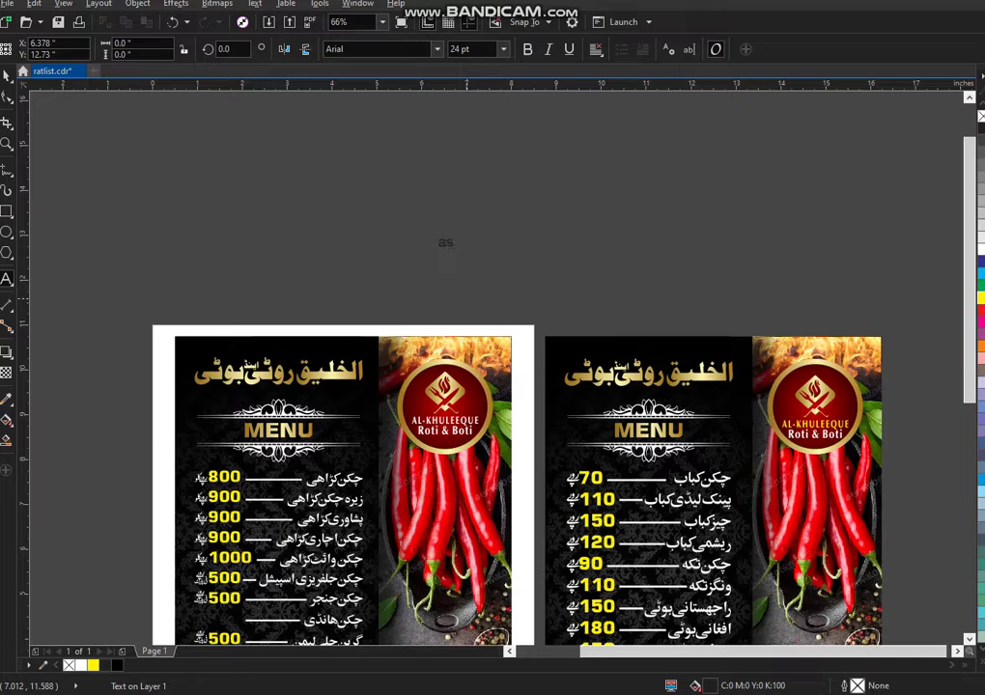
pyautogui.press('BackSpace')
pyautogui.press('BackSpace')
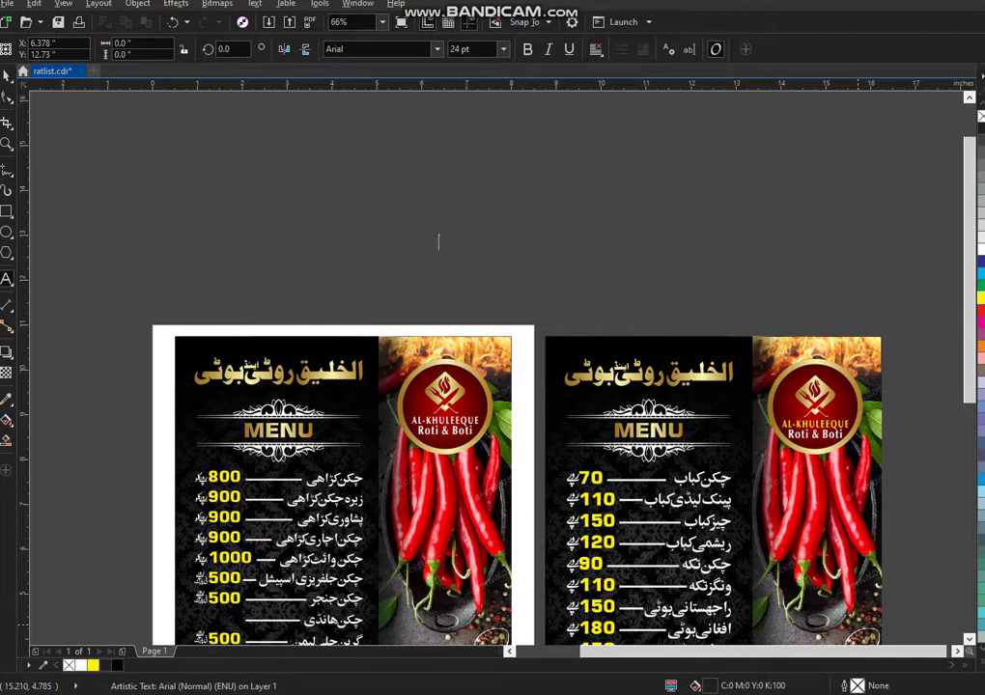
pyautogui.click(907, 692)
pyautogui.click(874, 631)
# Write the first Urdu text line "اس فائل کی سی ڈی آر فری فائل لینے کے لیے مکمل وڈیو دیکھے اور".
pyautogui.write('اس فائل کی سی ڈی ار فائل س')
pyautogui.write('نے')
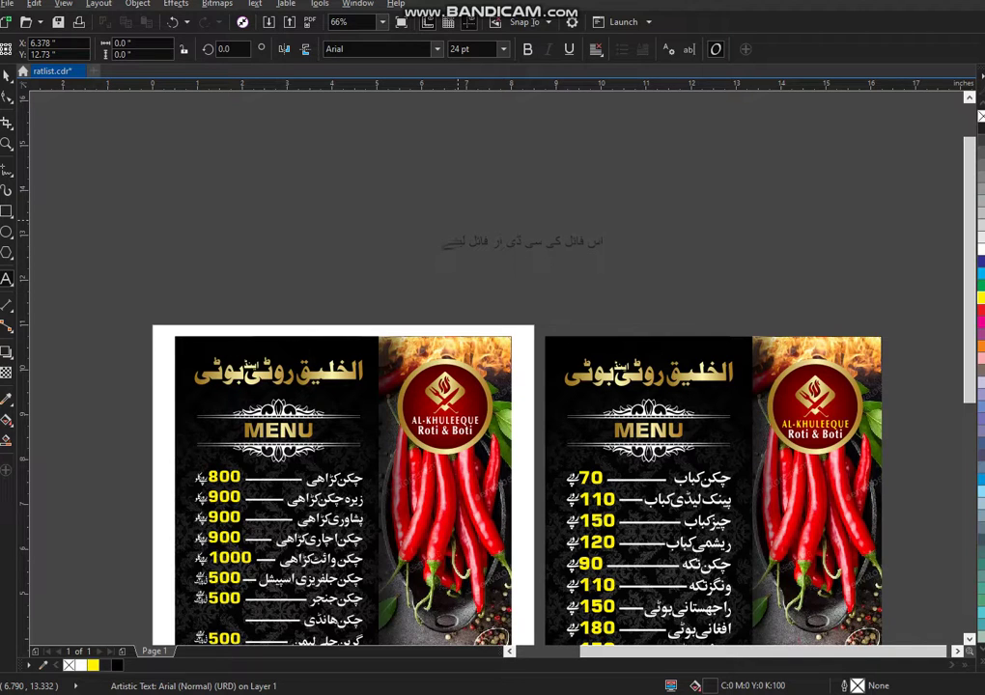
pyautogui.press('BackSpace')
pyautogui.press('BackSpace')
pyautogui.press('BackSpace')
pyautogui.press('BackSpace')
pyautogui.press('BackSpace')
pyautogui.press('BackSpace')
pyautogui.press('BackSpace')
pyautogui.press('BackSpace')
pyautogui.press('BackSpace')
pyautogui.press('BackSpace')
pyautogui.press('BackSpace')
pyautogui.write('فری فائل مینے کاے لیے مکمل')
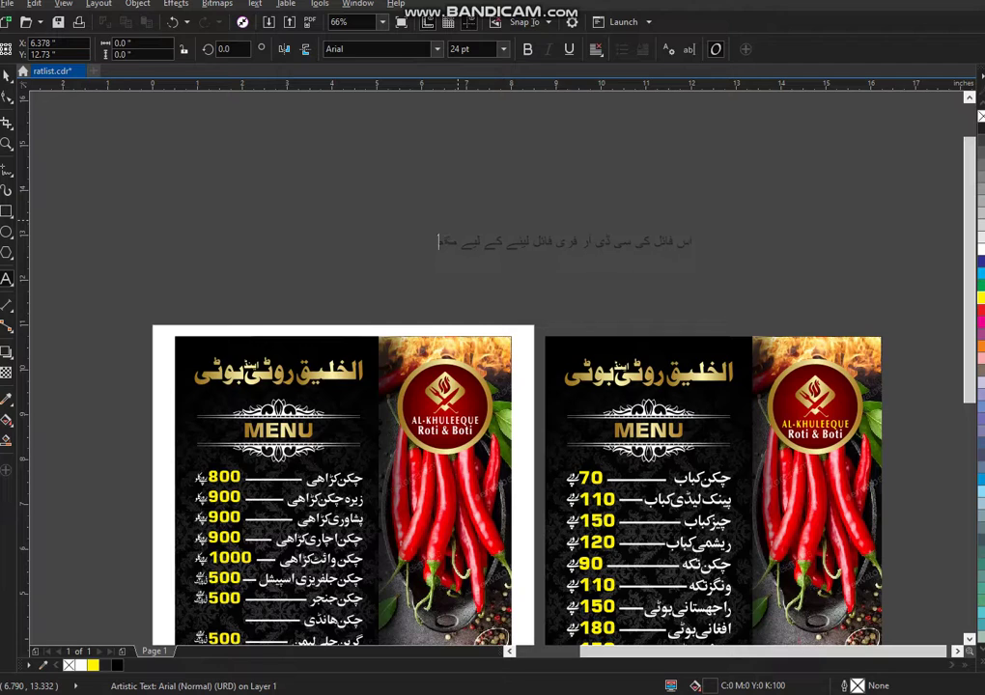
pyautogui.write(' ویڈیو')
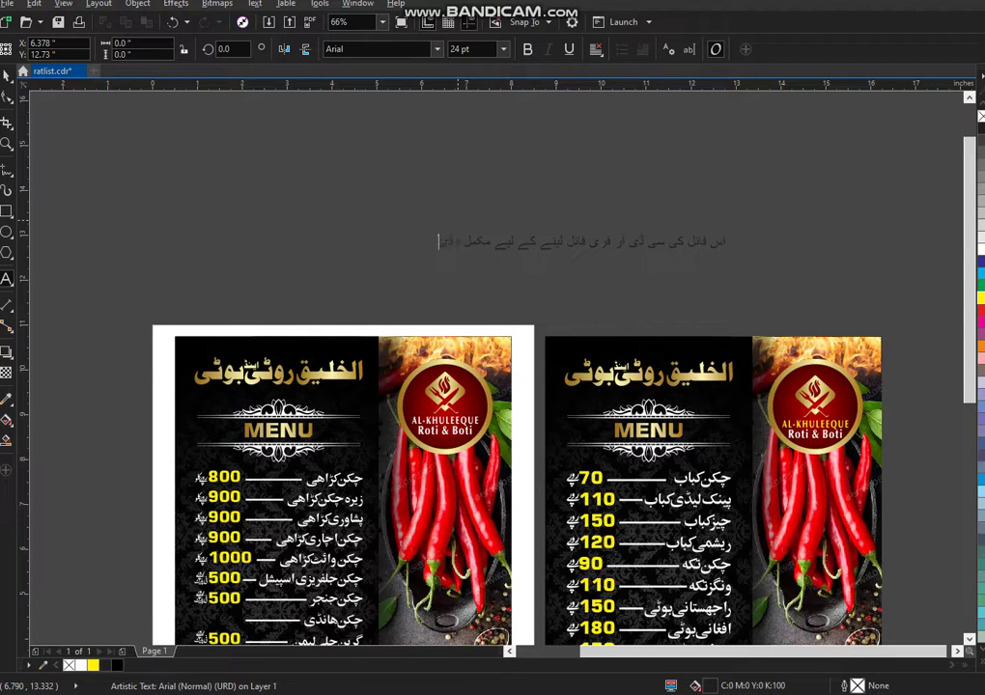
pyautogui.write(' دیکھنے ہو')
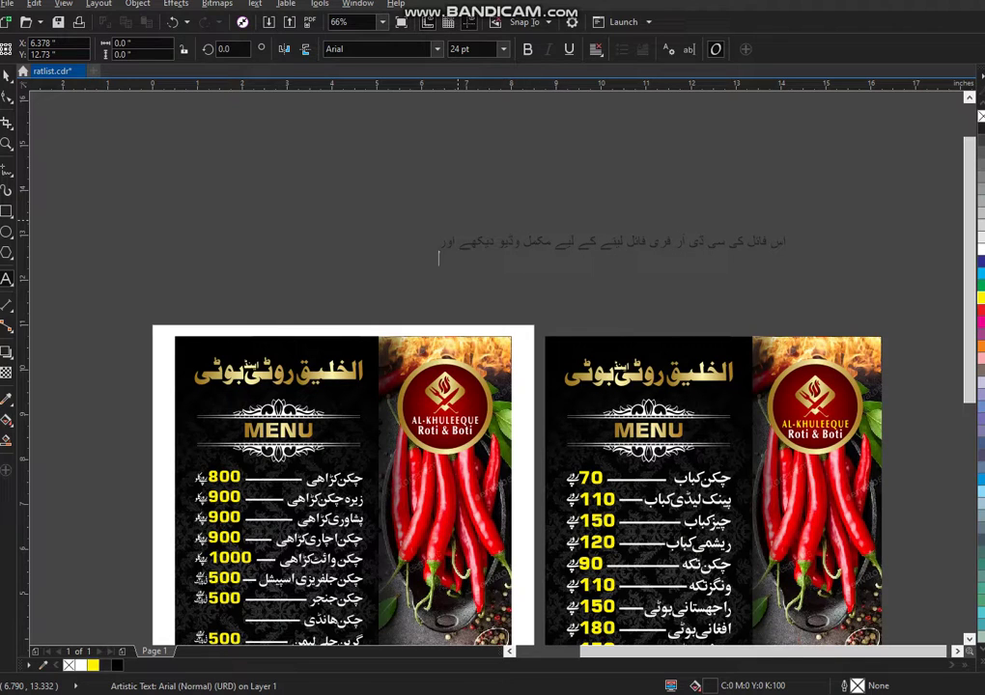
# Add the second Urdu text line "چینل سبسکرائب کریں شکریہ".
pyautogui.write('چینل سب')
pyautogui.write('سکرائب کری')
pyautogui.write('ں')
pyautogui.write(' شکریہ ا')
# Add the third Urdu text line "اگر اسی طرح کی اور فائل چاہیے تو وڈیو واچ کرتے رہیں شکریہ".
pyautogui.write('گر')
pyautogui.write(' اسی طرح')
pyautogui.write(' کی وی')
pyautogui.write(' فائل')
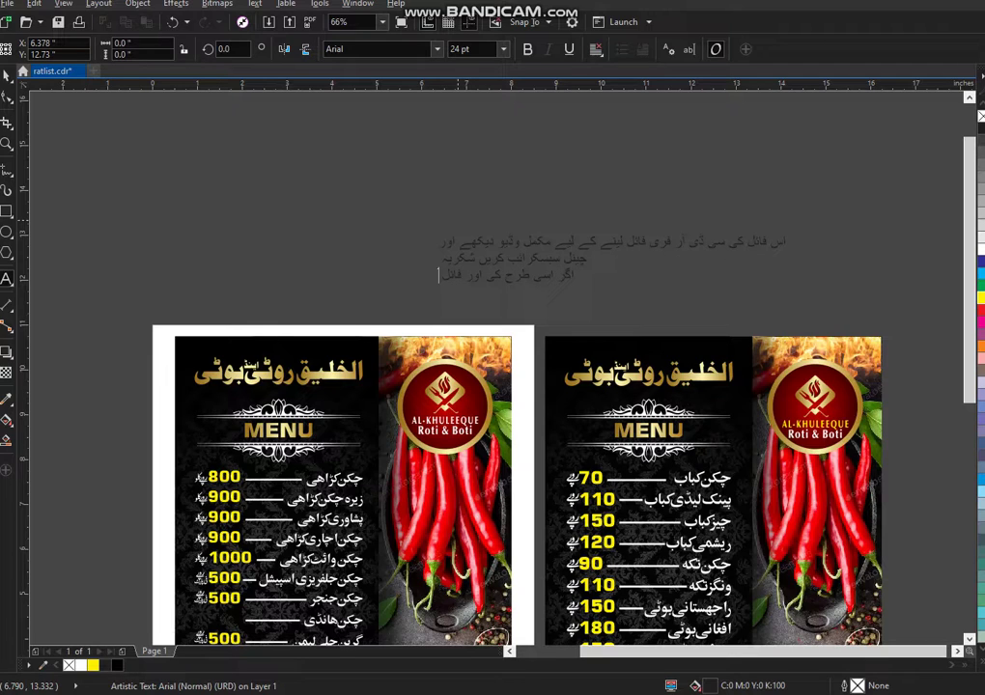
pyautogui.write(' چاہیے تو')
pyautogui.write('ویڈیو واچ')
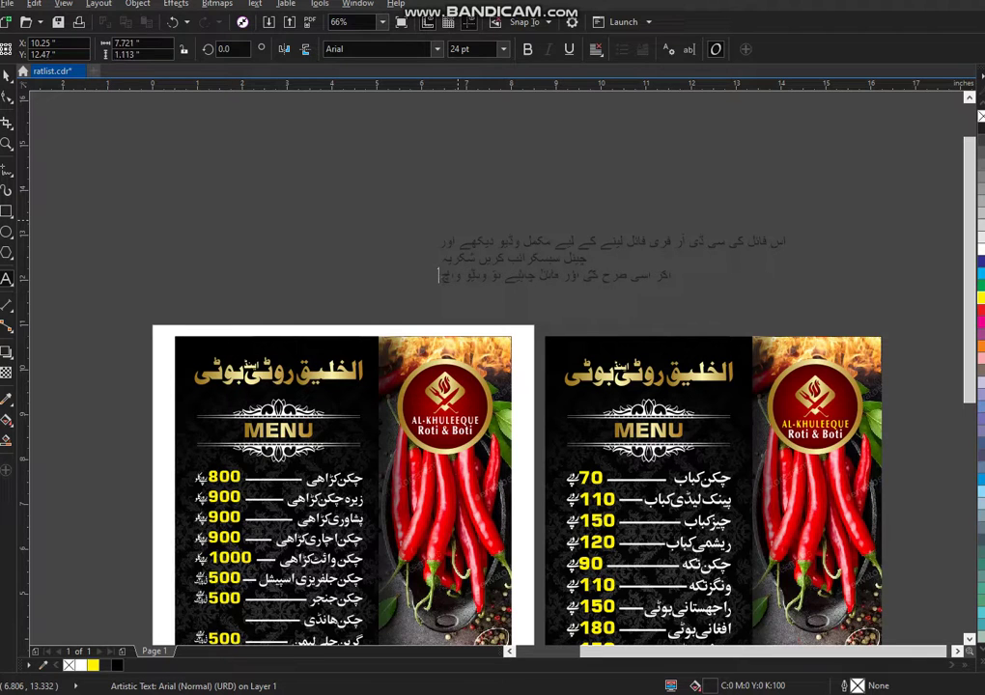
pyautogui.write(' کرتے رہیں')
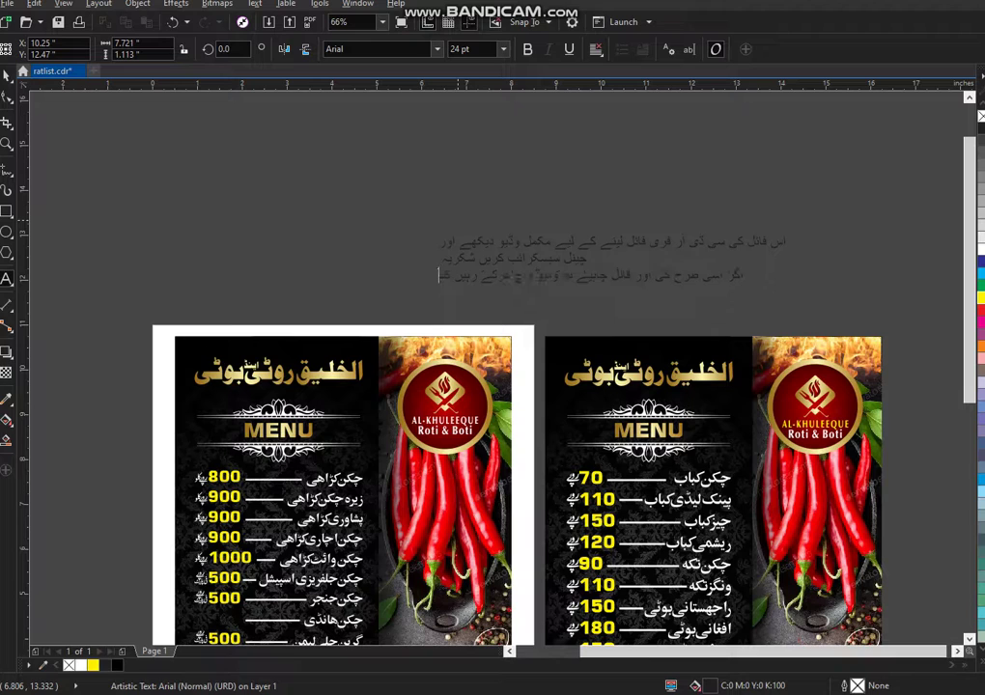
pyautogui.write(' شکریہ')
# Centre-align the three-line Urdu text and scale it up to about 14.21 × 2.05 in above the menu cards.
pyautogui.hotkey('ctrl', 'e')
pyautogui.hotkey('ctrl', 'space')
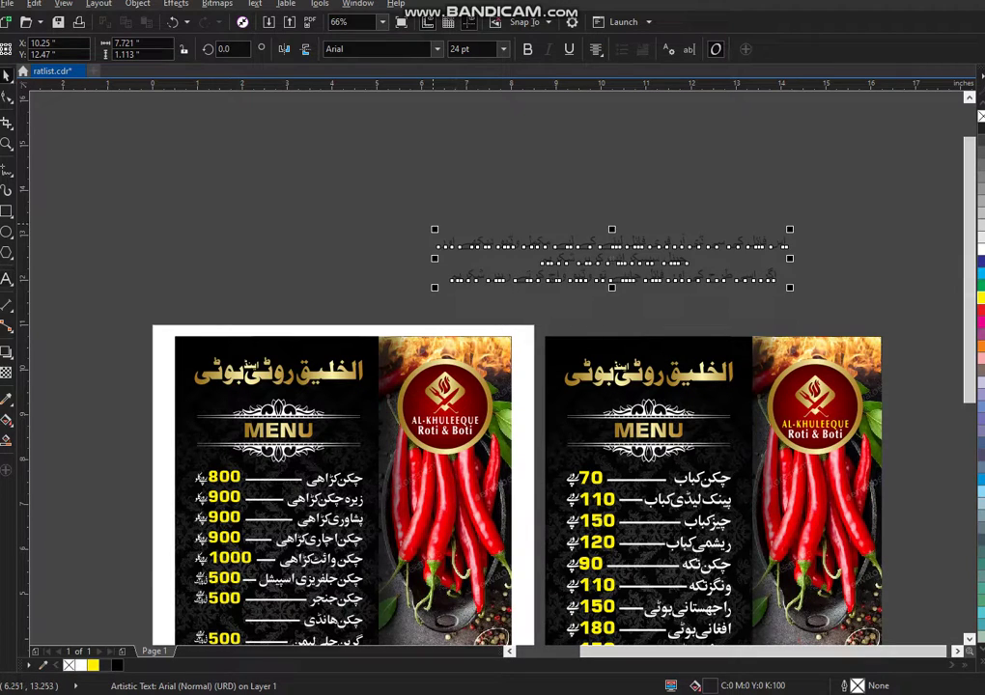
pyautogui.press('p')
pyautogui.moveTo(433, 226); pyautogui.dragTo(201, 157)
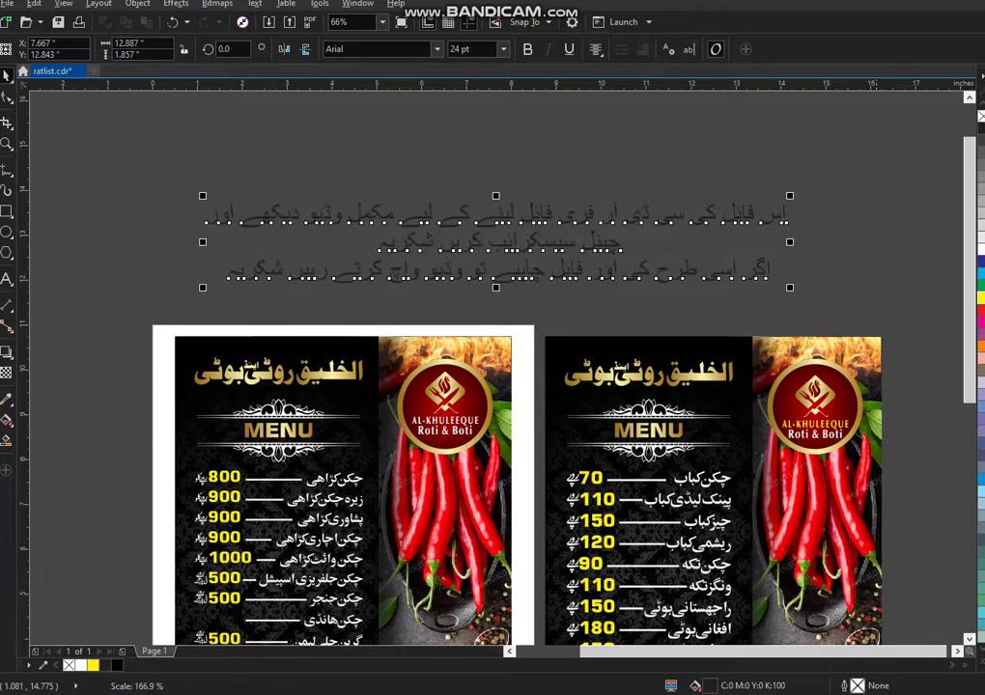
pyautogui.moveTo(790, 196); pyautogui.dragTo(847, 186)
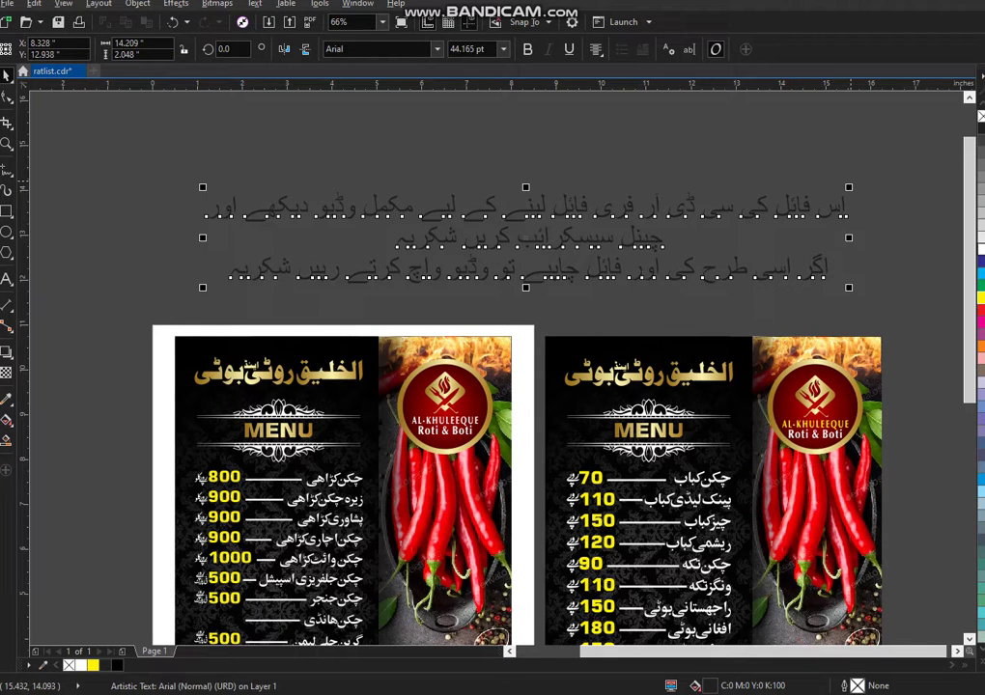
# Fill the Urdu text with white and fit all objects in view.
pyautogui.click(981, 249)
pyautogui.click(907, 241)
pyautogui.press('F4')
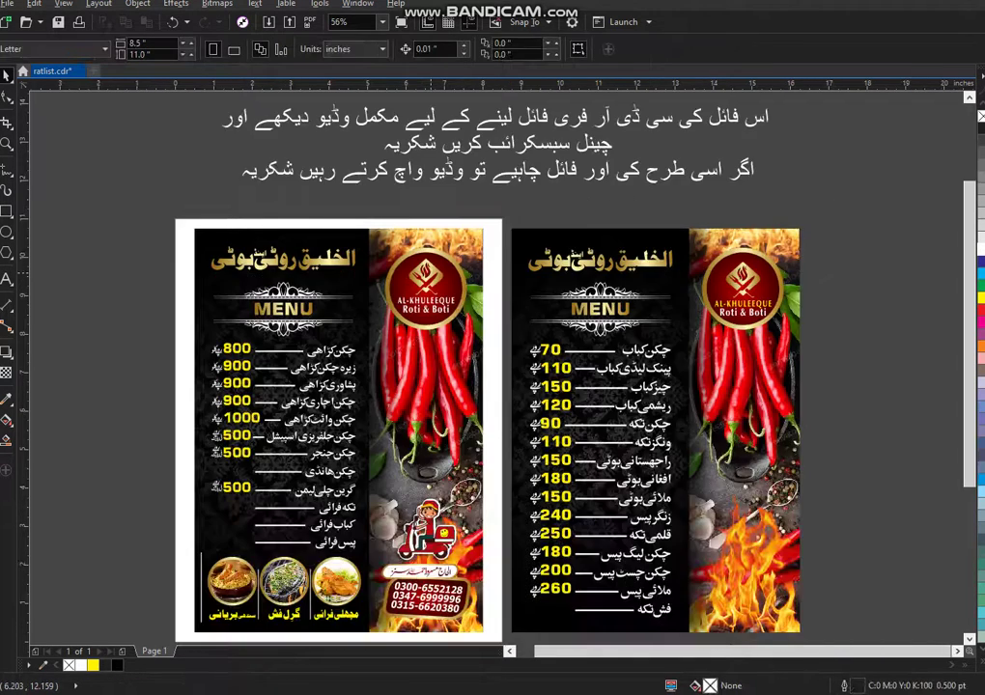